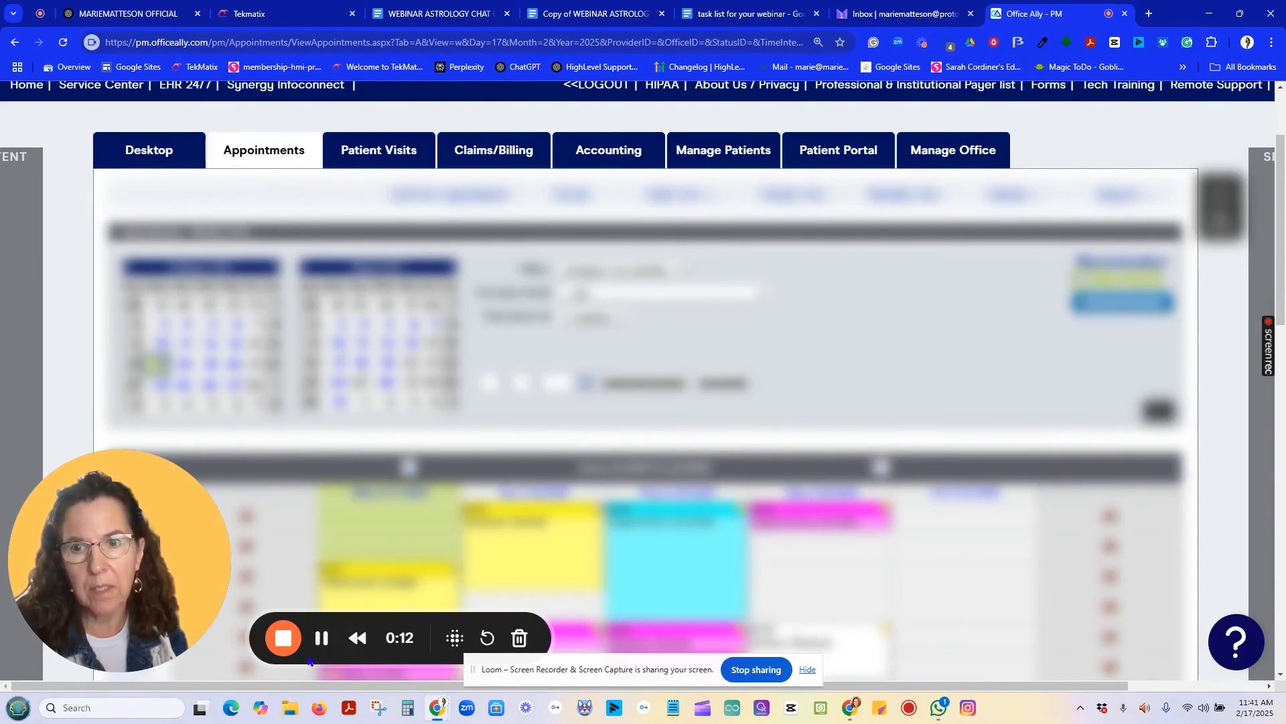
# - Switch from the appointments calendar to the Accounting Payments/Deposits list
pyautogui.click(609, 149)
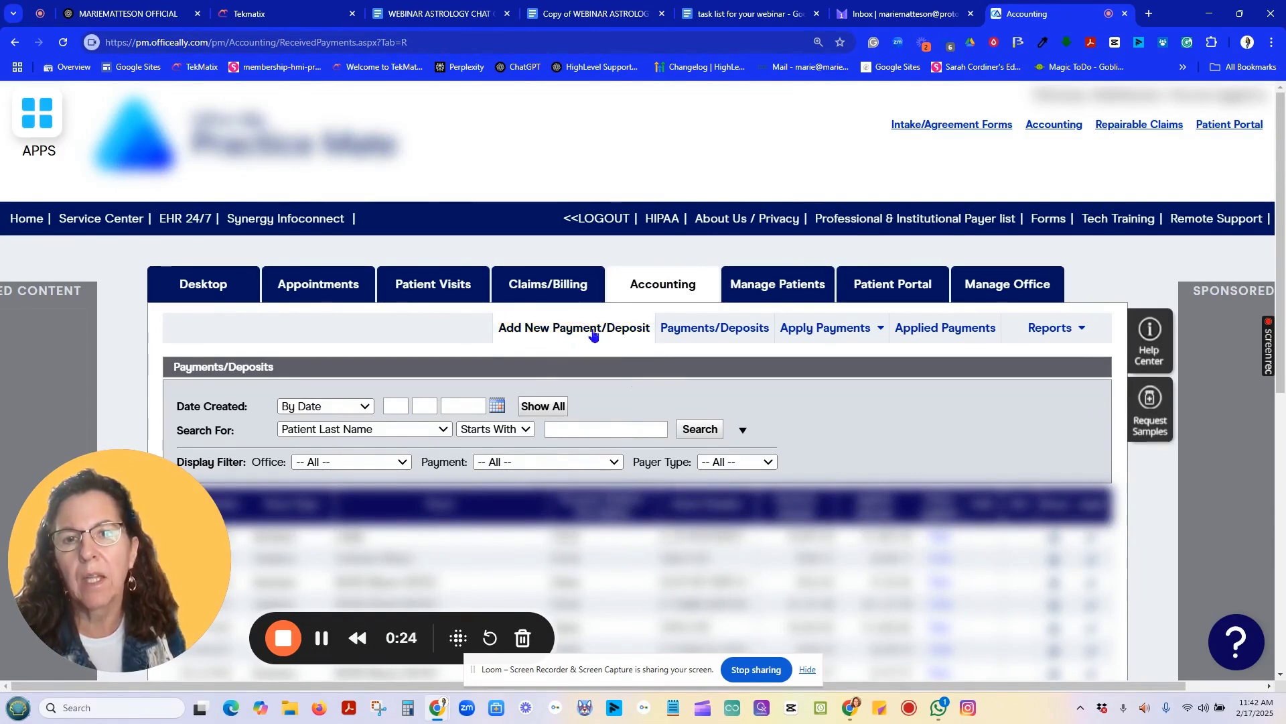
# - Start a new payment/deposit and bring the Payment From section, with Insurance selected, into view
pyautogui.click(545, 330)
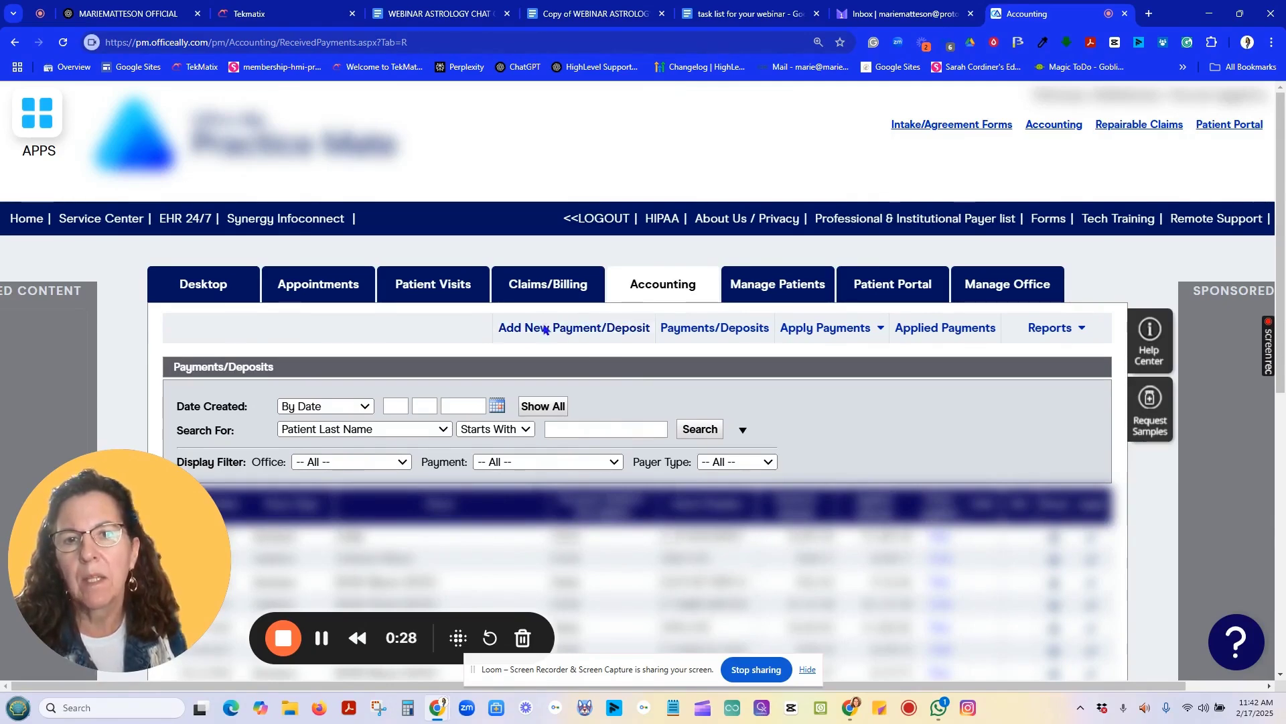
pyautogui.click(1062, 331)
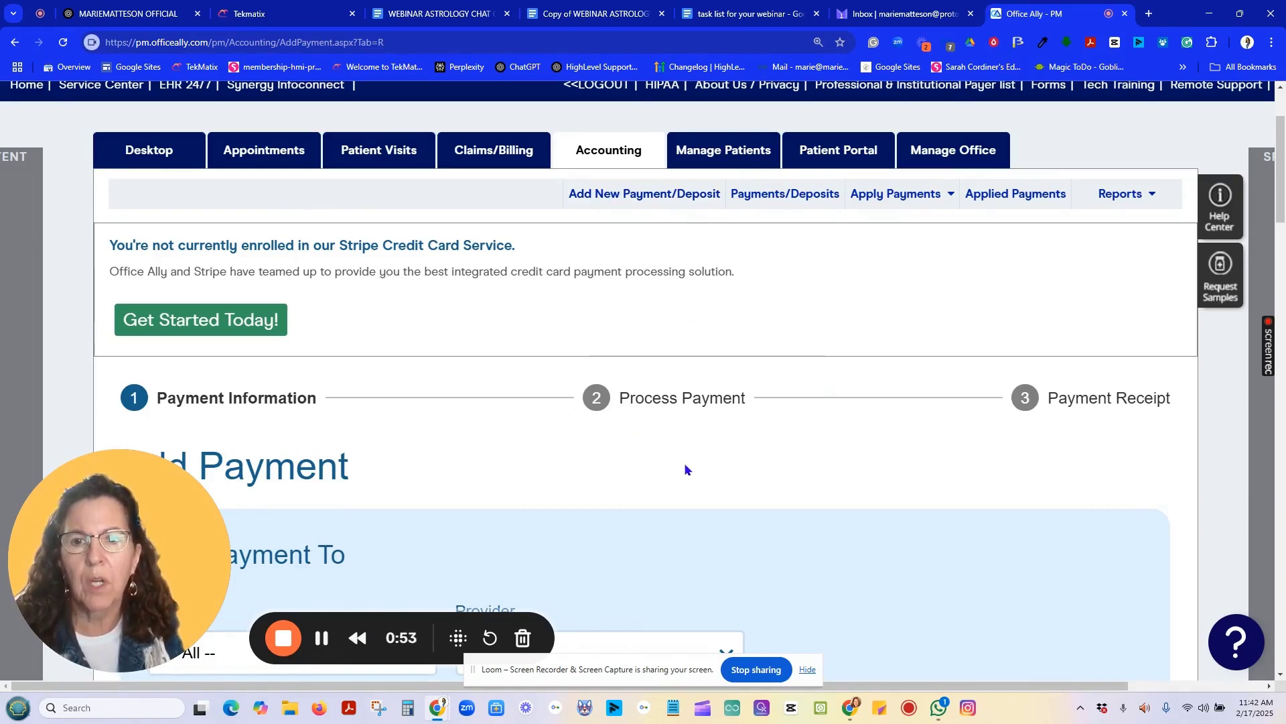
pyautogui.scroll(-1, 685, 469)
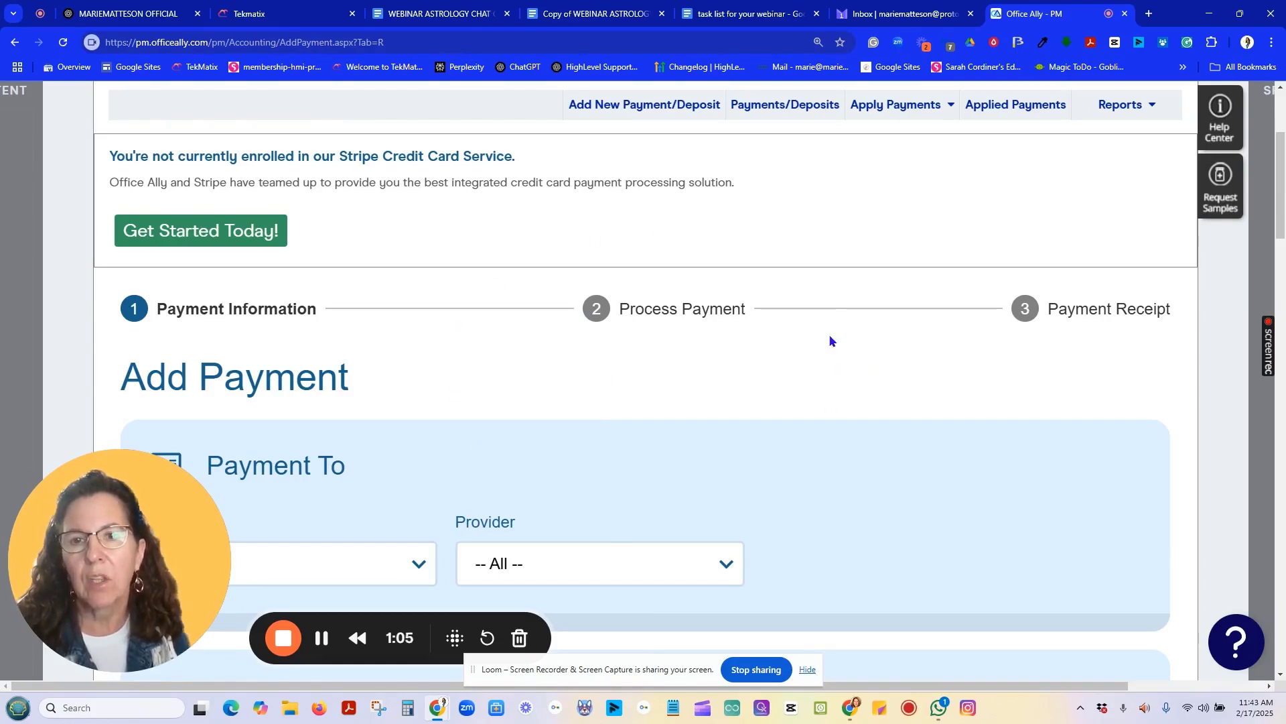
pyautogui.scroll(-3, 638, 334)
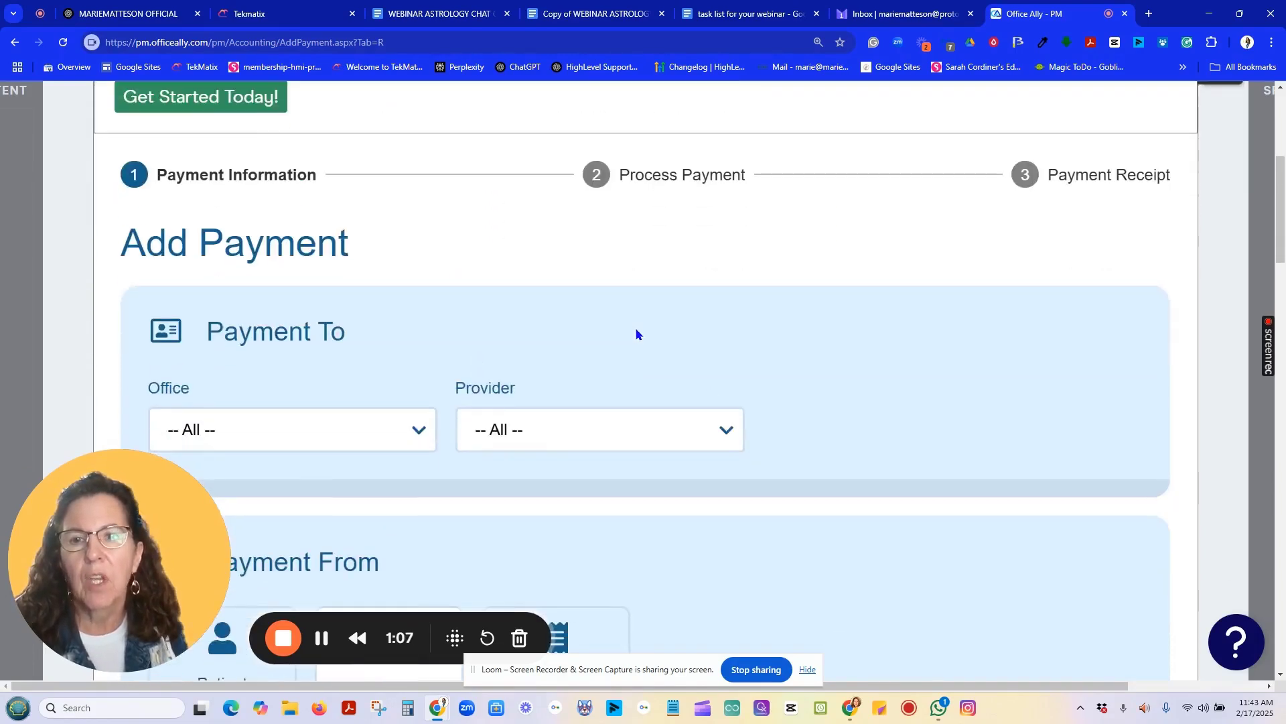
pyautogui.scroll(-2, 344, 364)
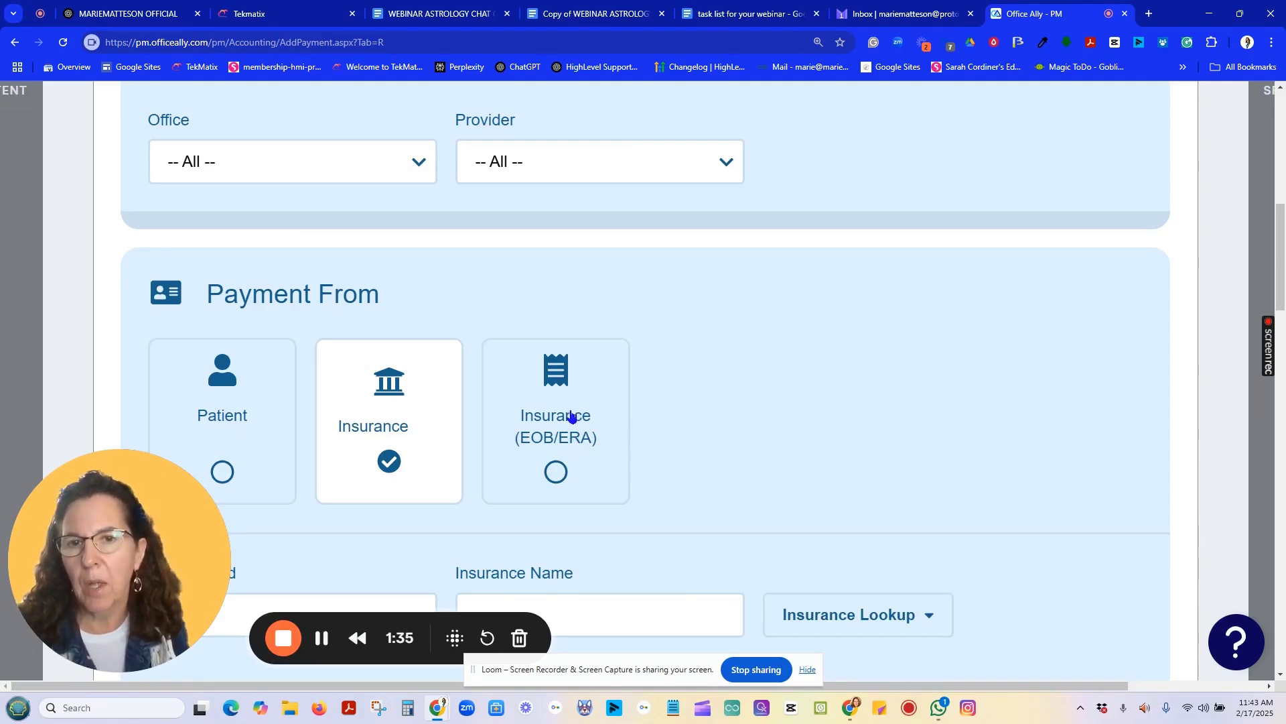
# - Search insurers for 'blue' and select Blue Cross Medicare Advantage PPO/HMO as the payer
pyautogui.scroll(-2, 571, 417)
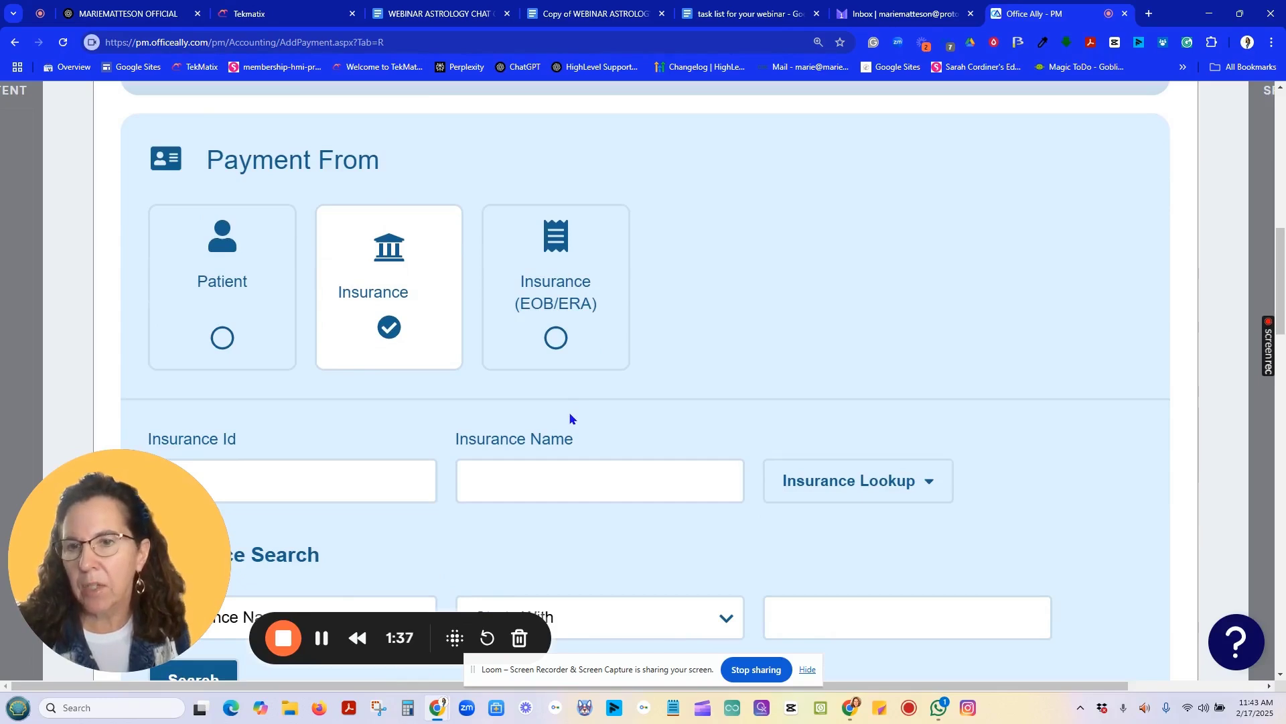
pyautogui.scroll(-5, 571, 418)
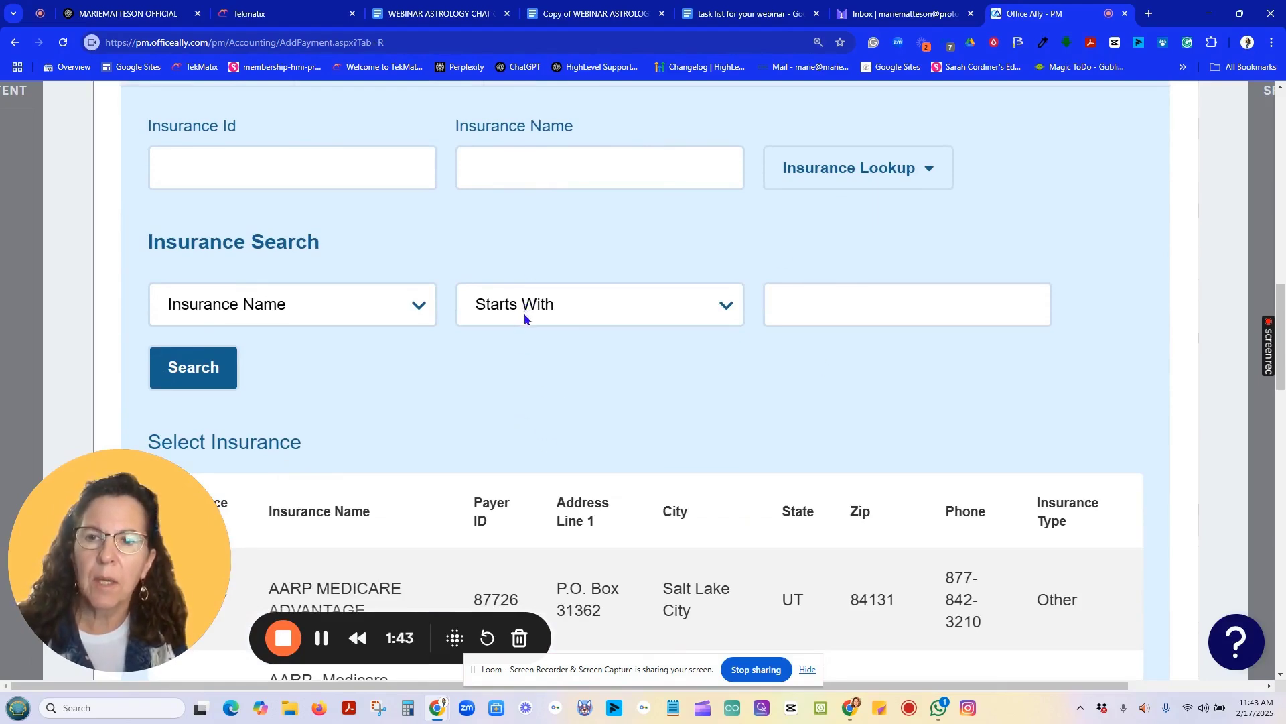
pyautogui.scroll(-5, 628, 408)
pyautogui.scroll(5, 744, 415)
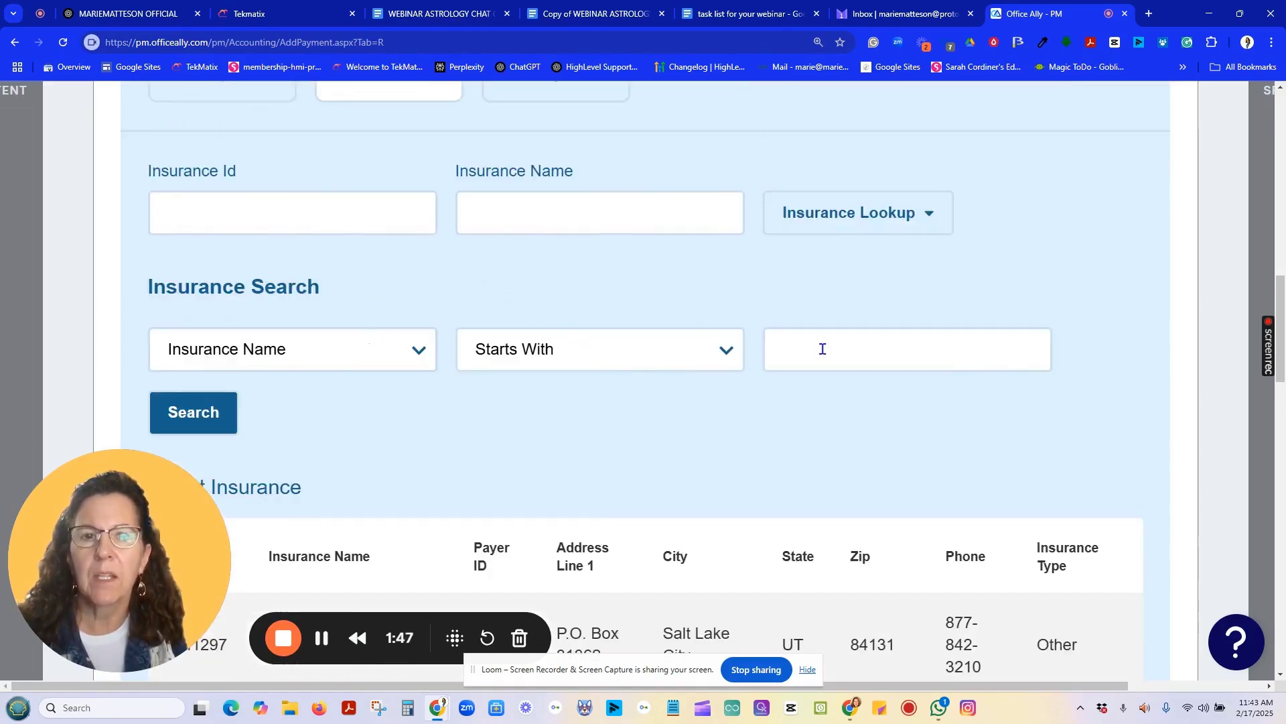
pyautogui.click(823, 348)
pyautogui.write('b')
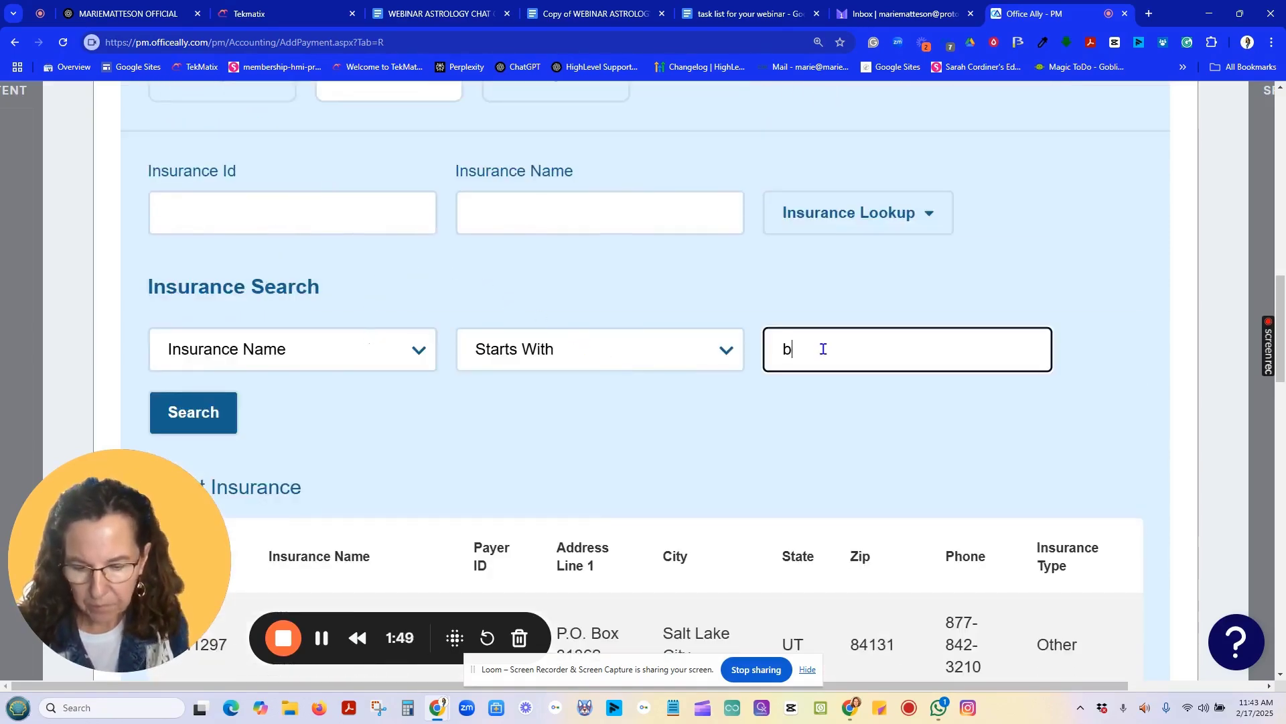
pyautogui.write('lue')
pyautogui.press('Return')
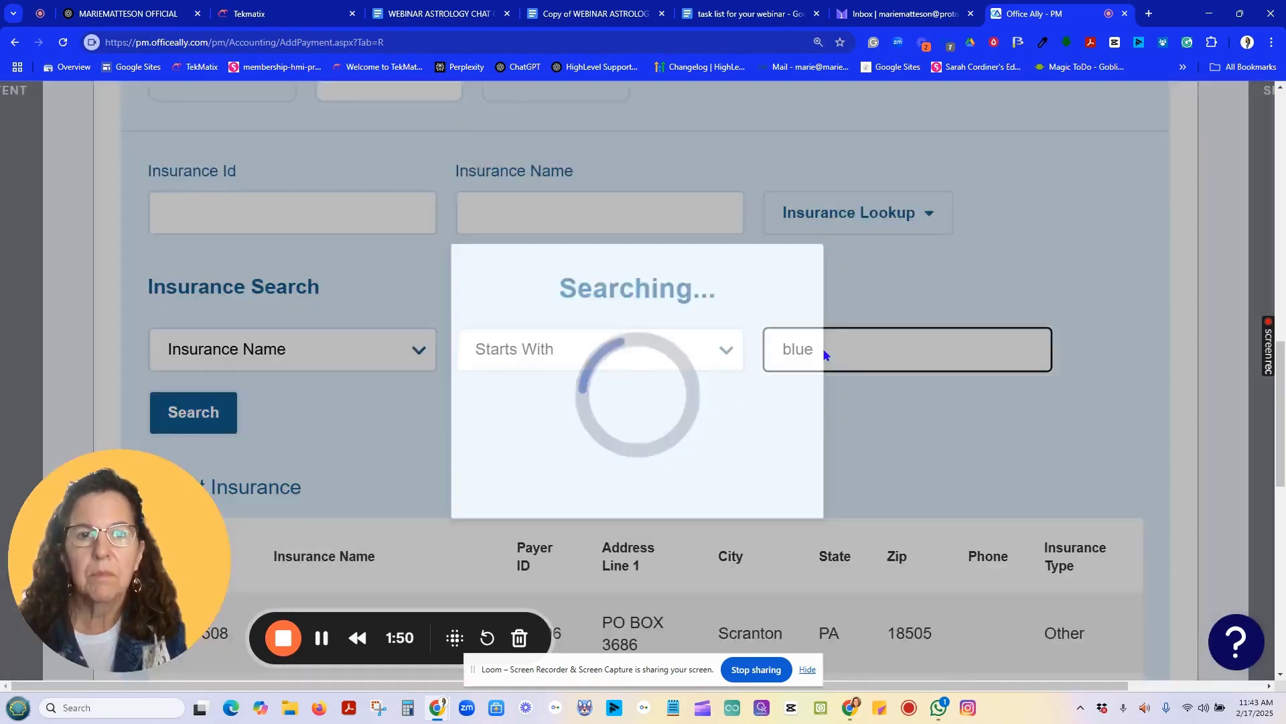
pyautogui.scroll(-2, 827, 382)
pyautogui.scroll(-2, 816, 383)
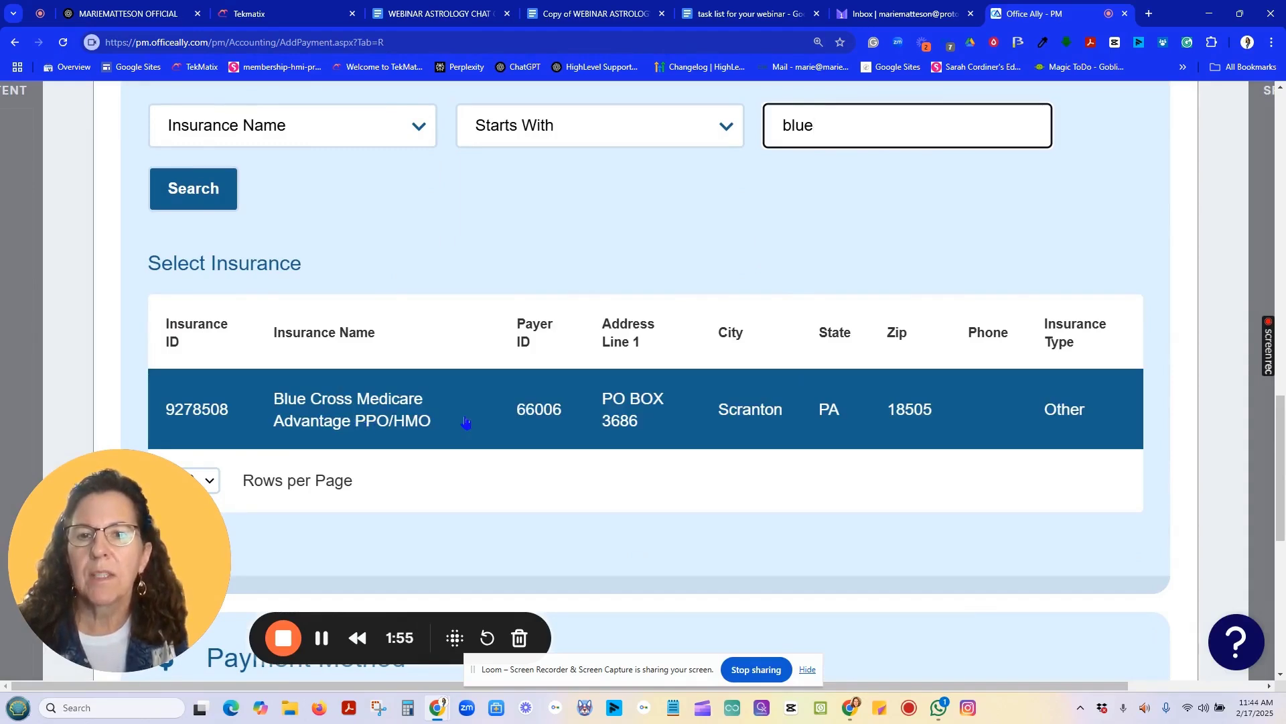
pyautogui.click(466, 422)
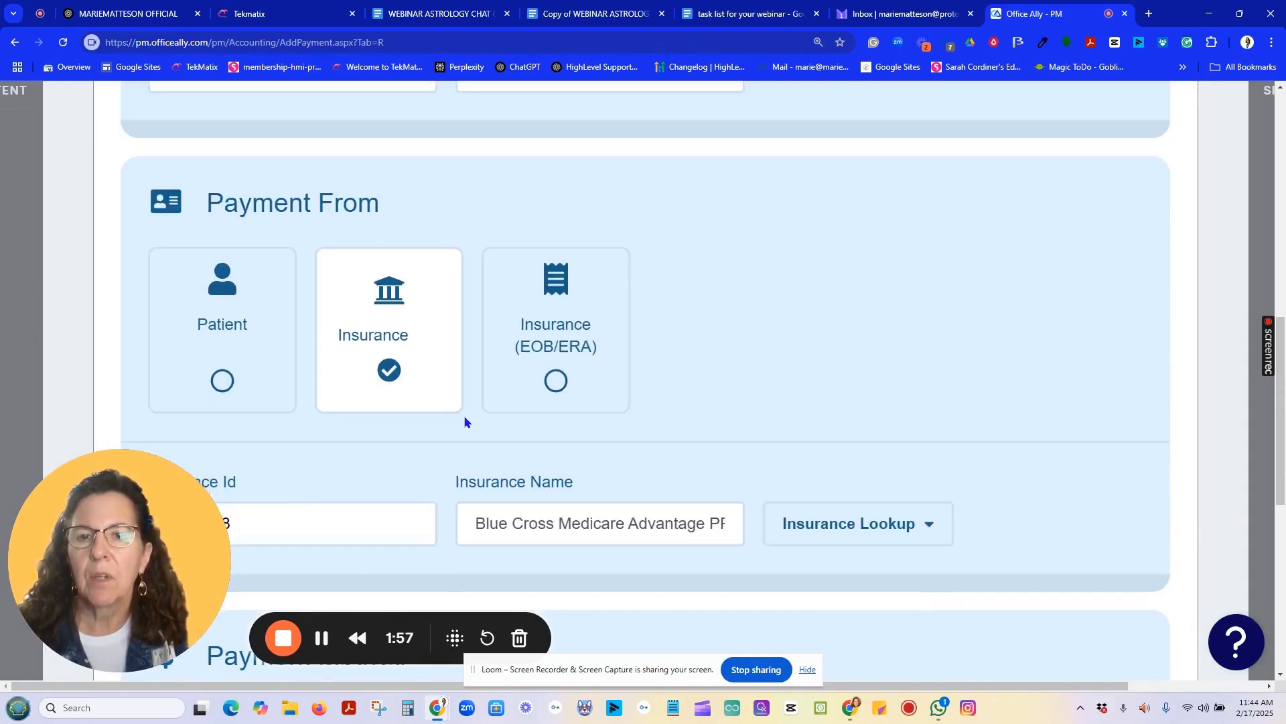
# - Choose Record Payment as the payment method
pyautogui.scroll(-6, 466, 422)
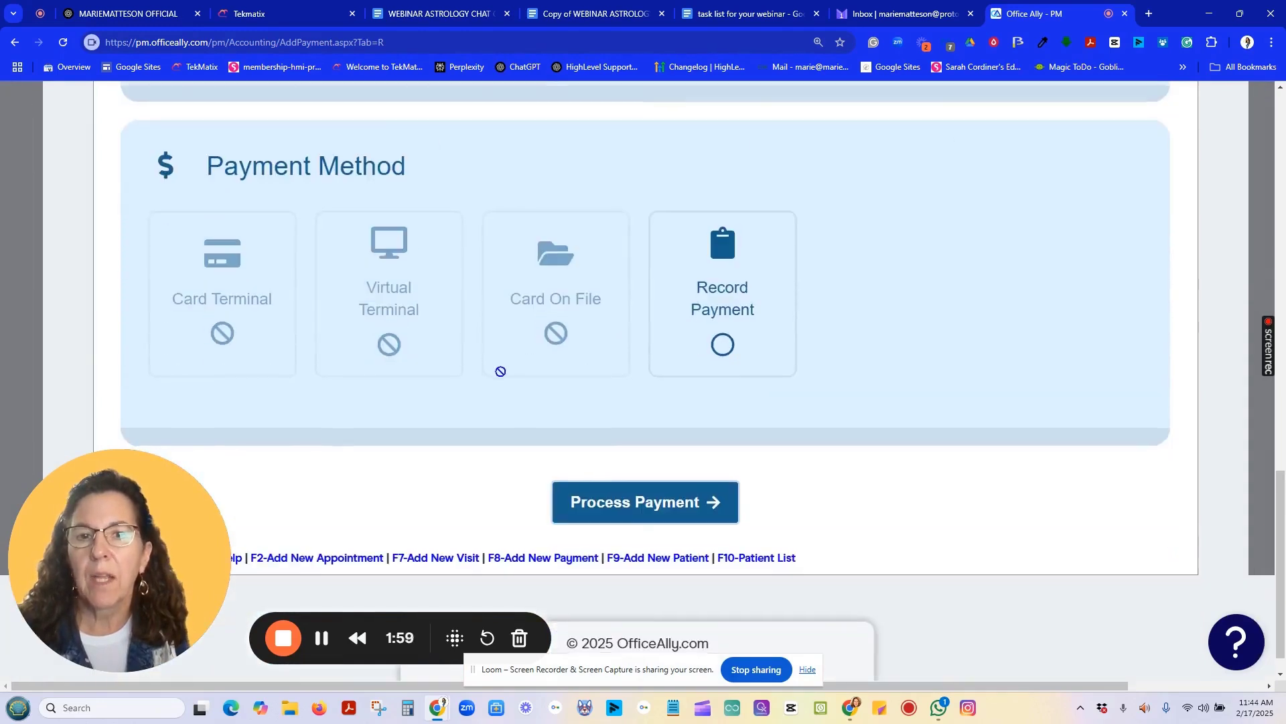
pyautogui.scroll(-1, 596, 345)
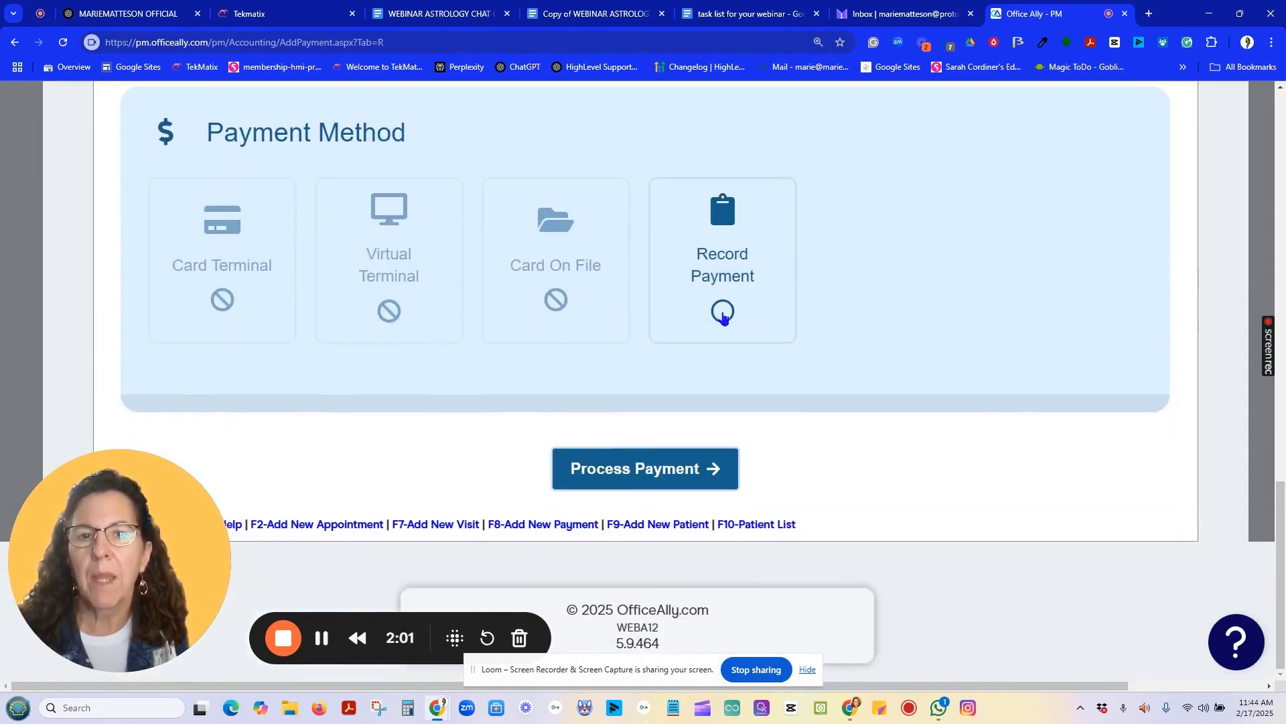
pyautogui.click(724, 318)
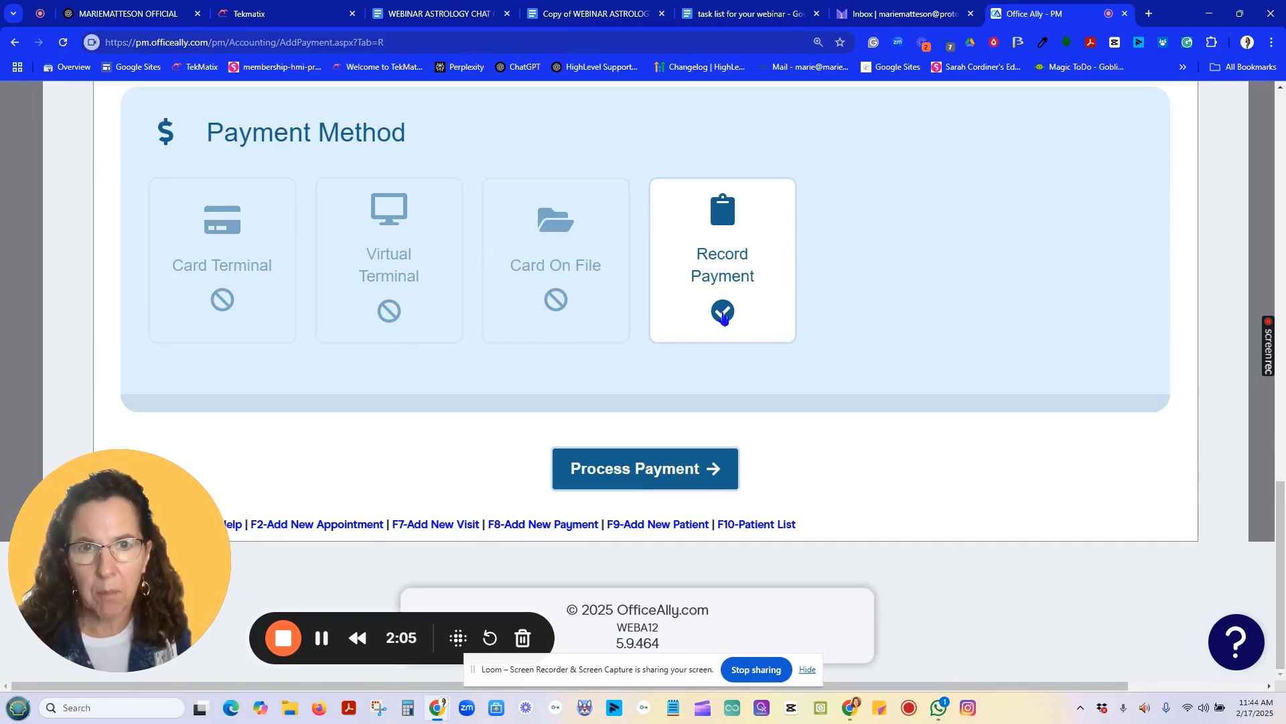
# - Record the payment as a check, entering its check number and a 19.97 amount
pyautogui.click(675, 477)
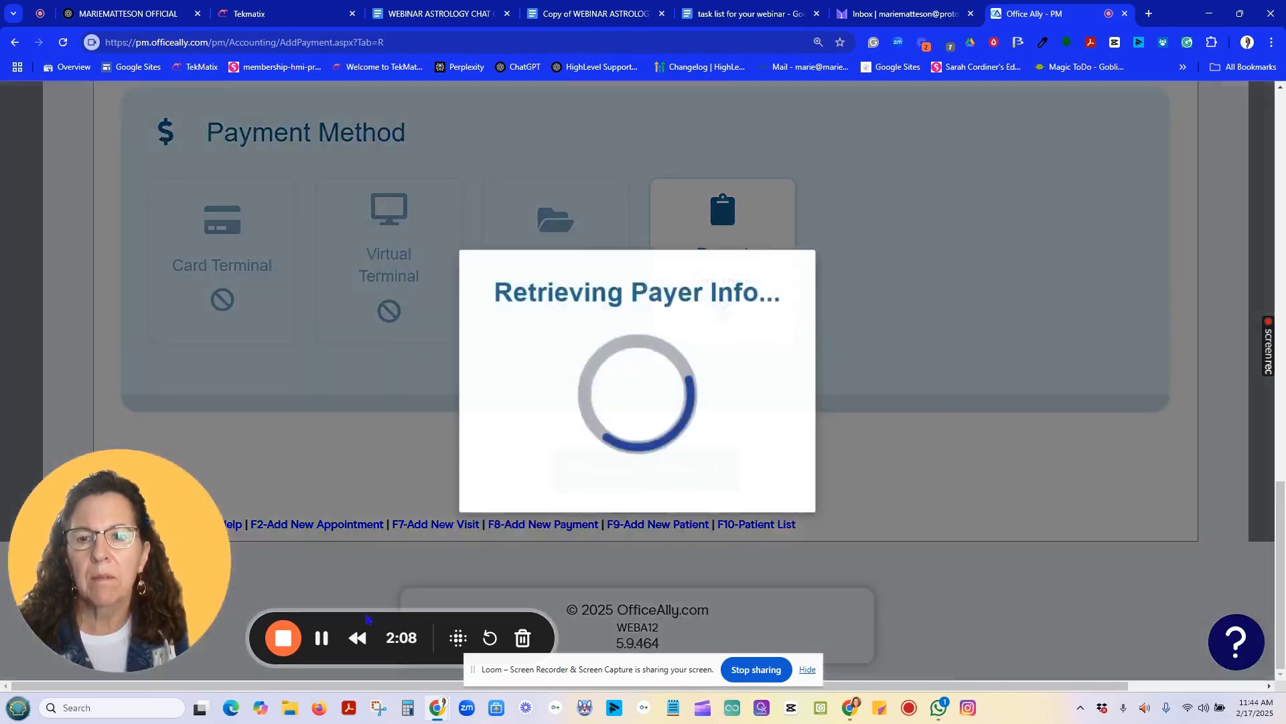
pyautogui.scroll(3, 654, 488)
pyautogui.scroll(3, 654, 488)
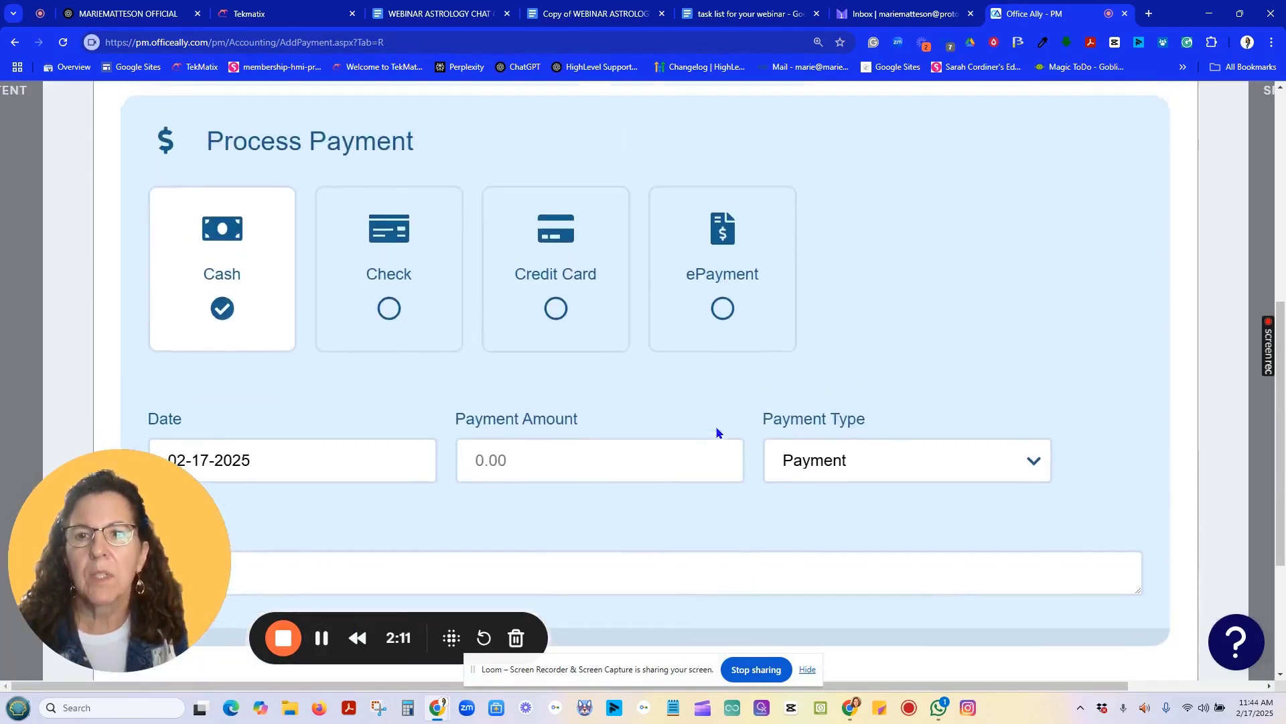
pyautogui.scroll(3, 469, 331)
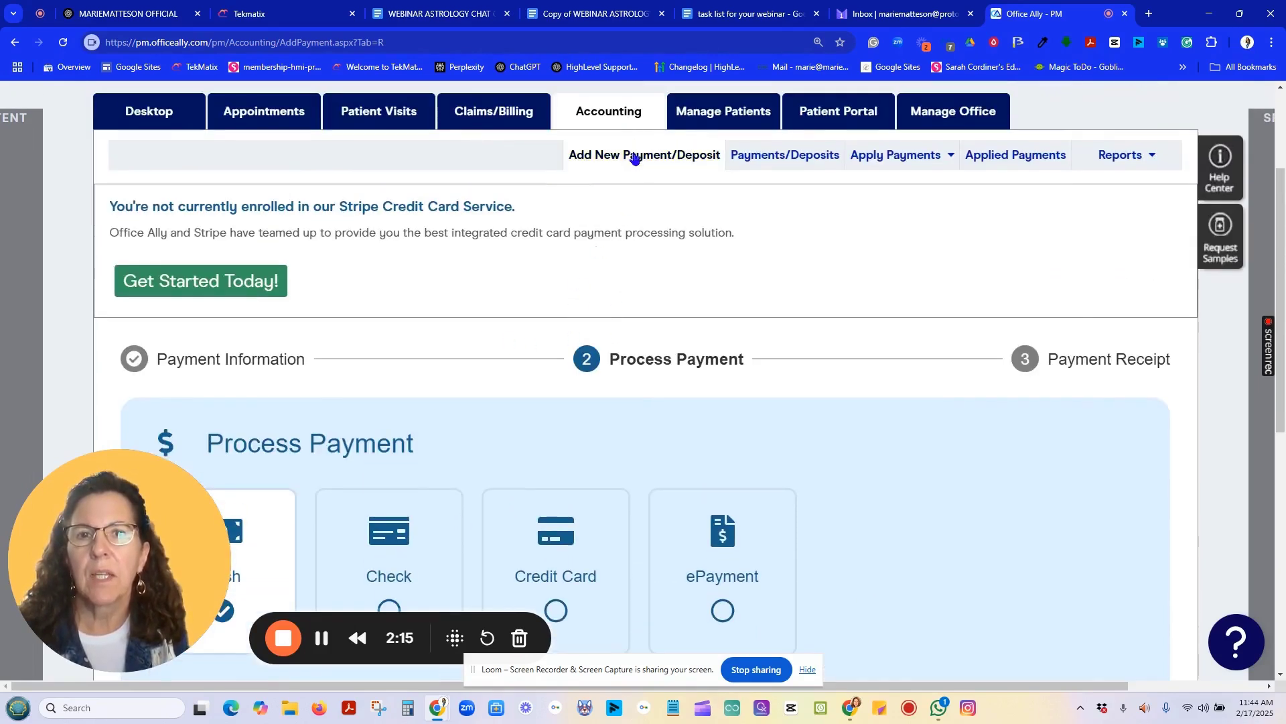
pyautogui.scroll(-3, 533, 345)
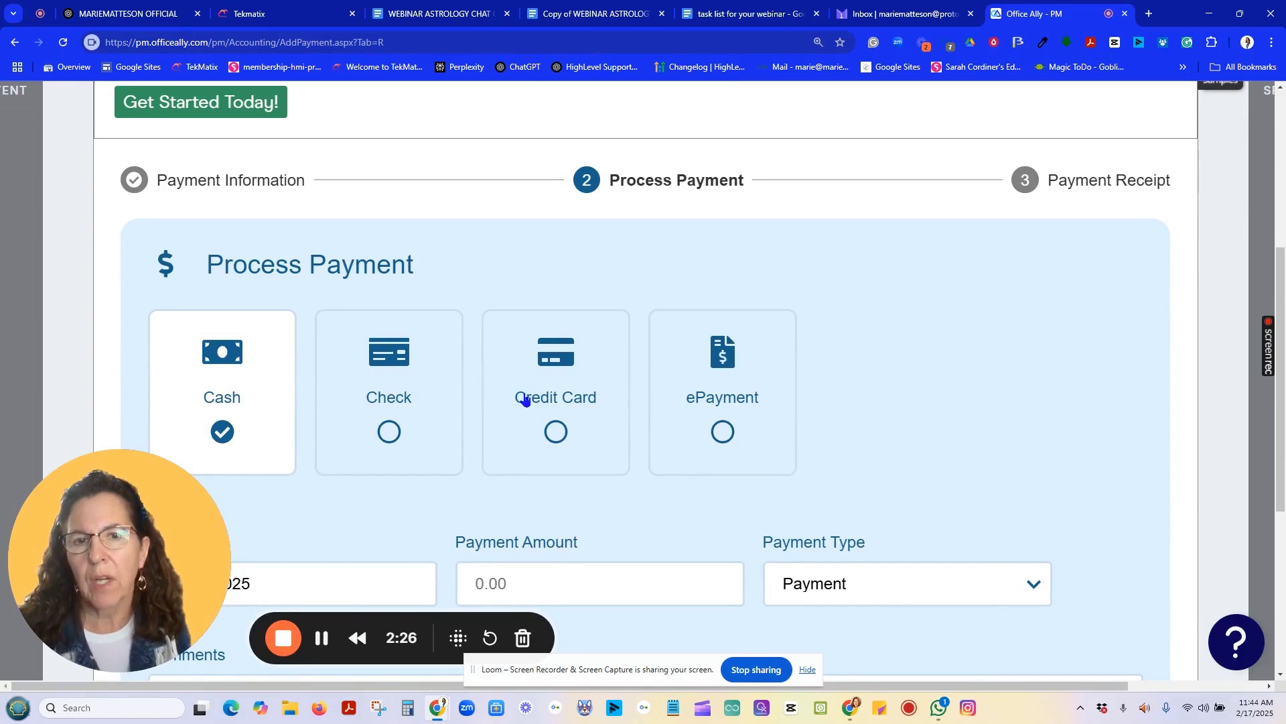
pyautogui.scroll(-1, 670, 469)
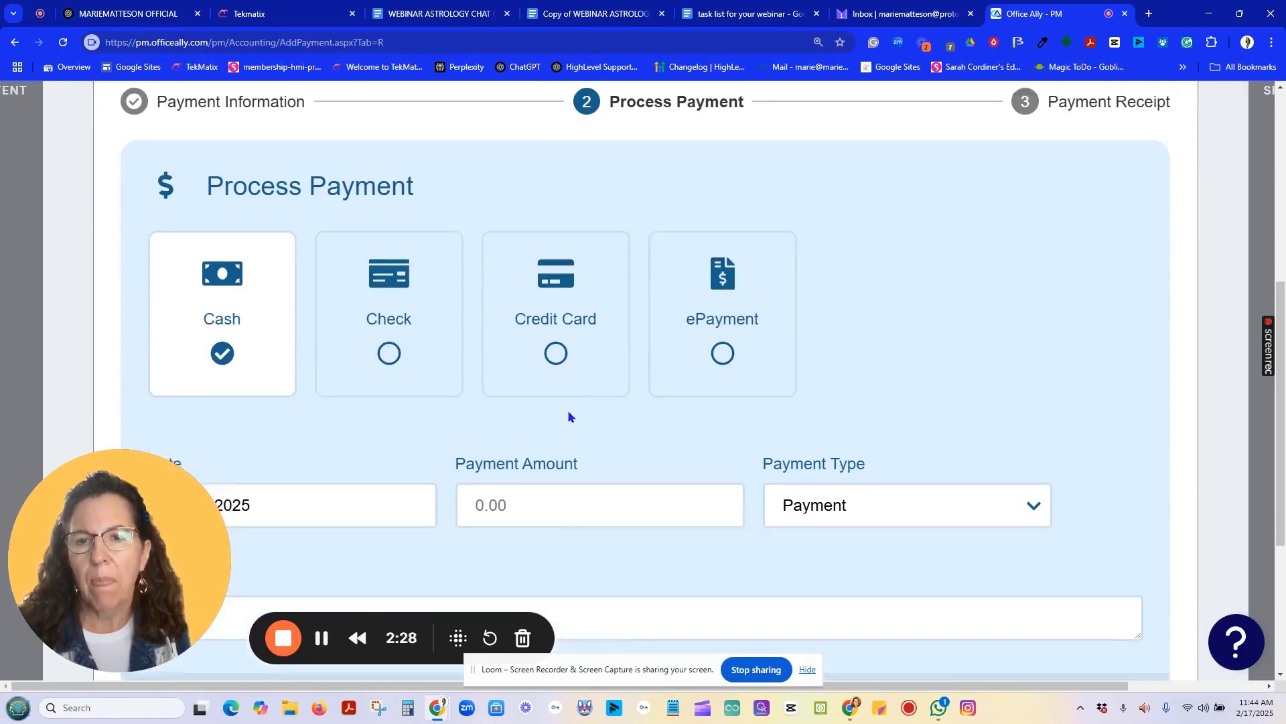
pyautogui.click(392, 344)
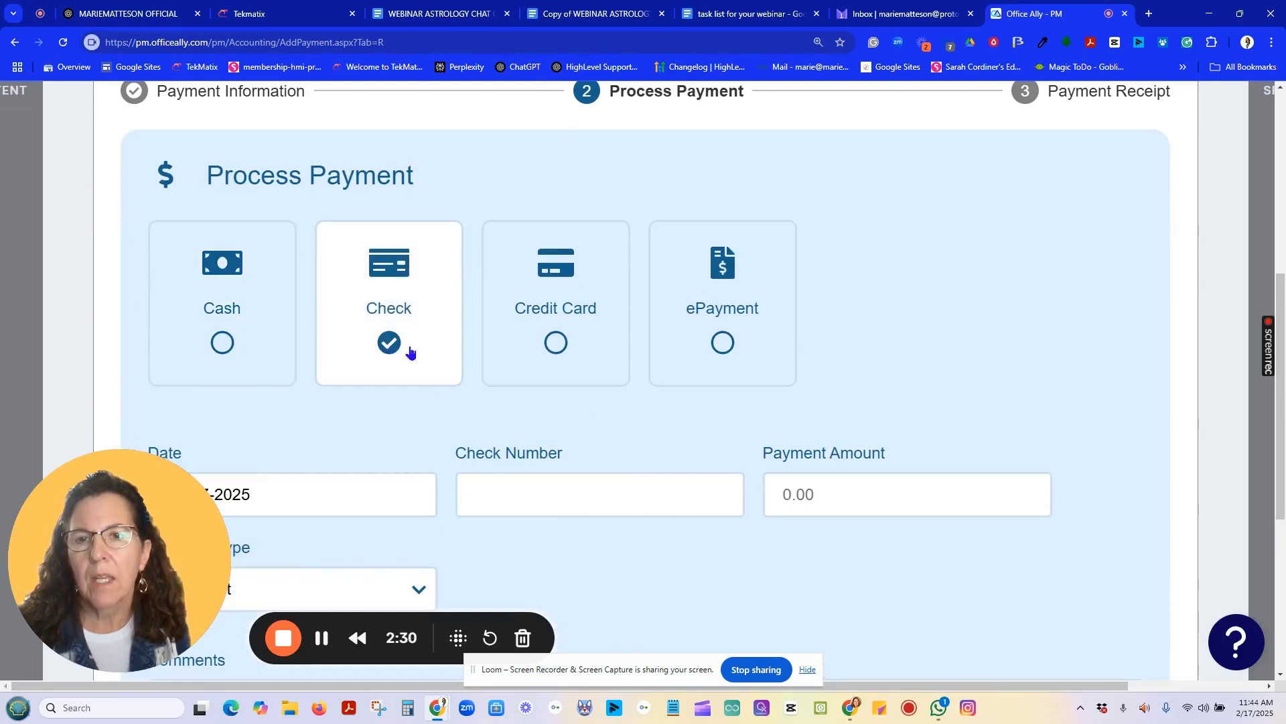
pyautogui.click(527, 497)
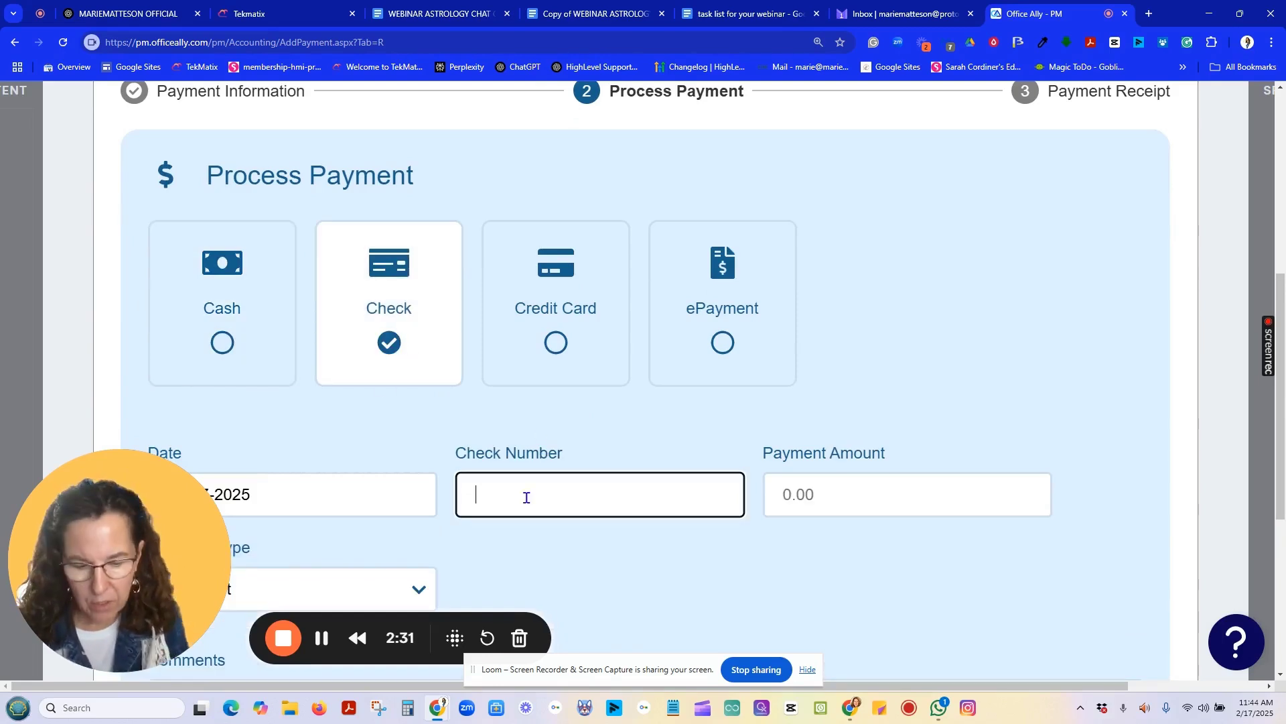
pyautogui.write('AZ')
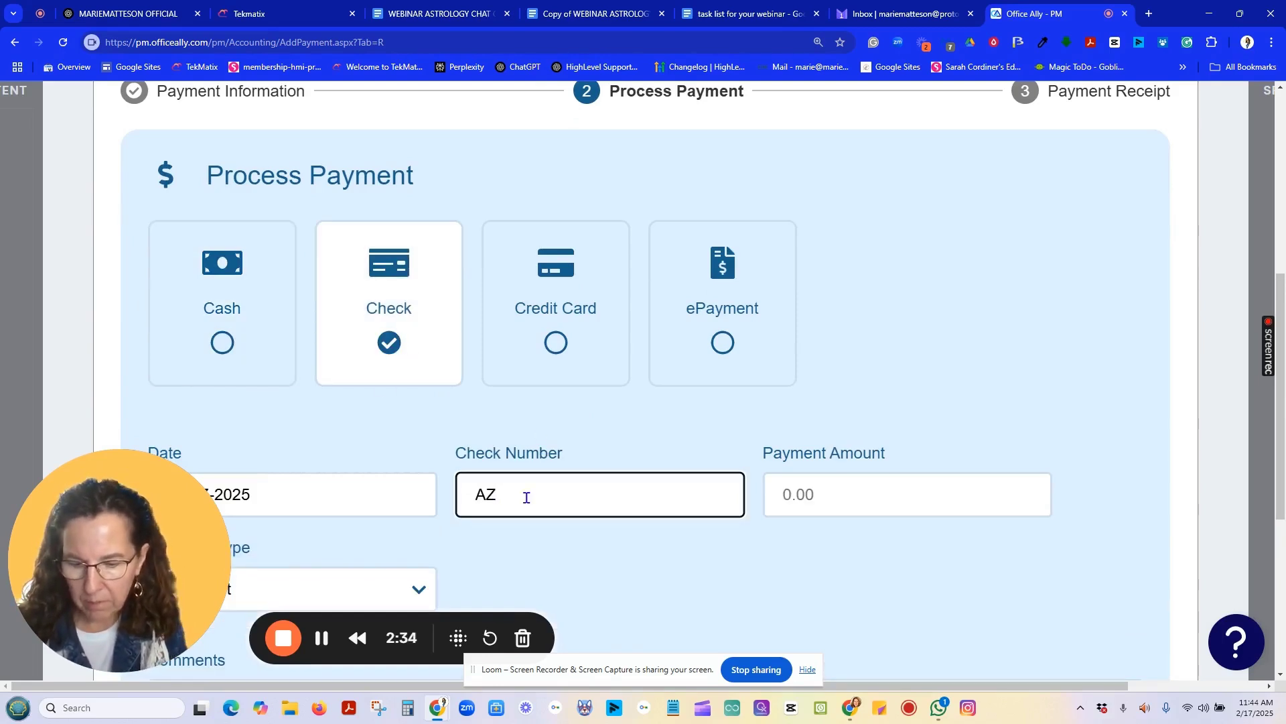
pyautogui.write('12365489')
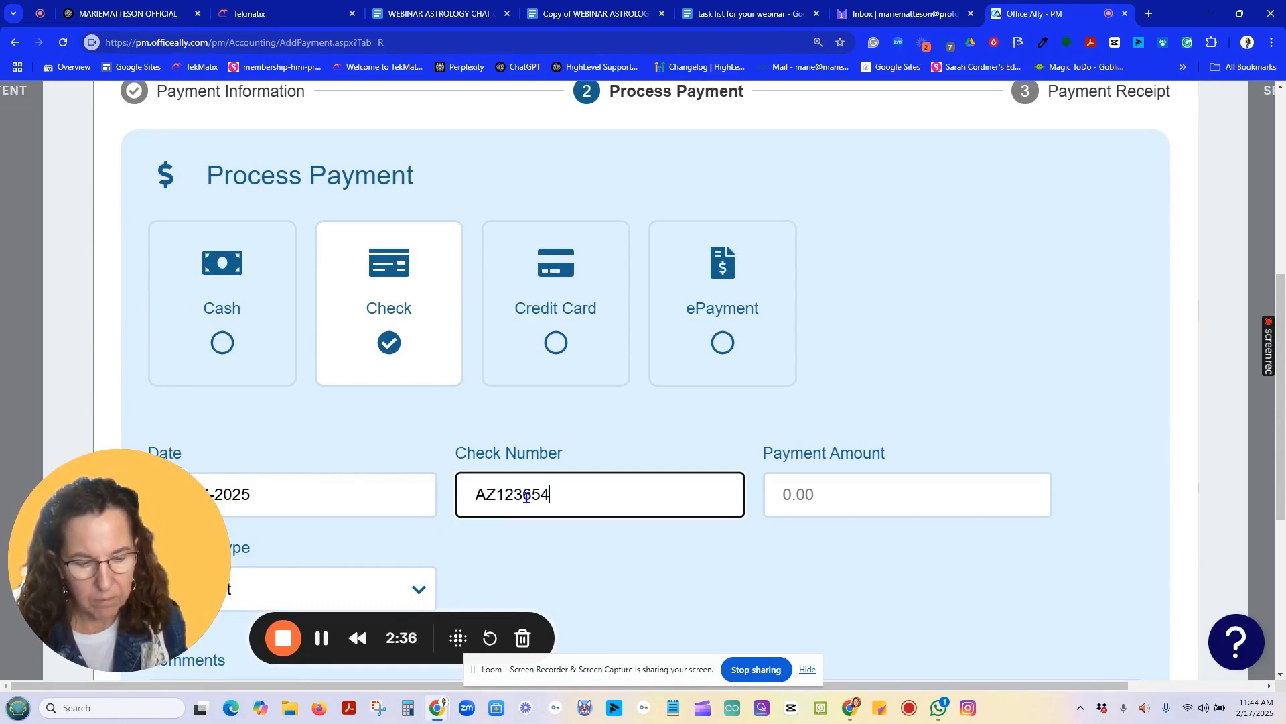
pyautogui.click(831, 497)
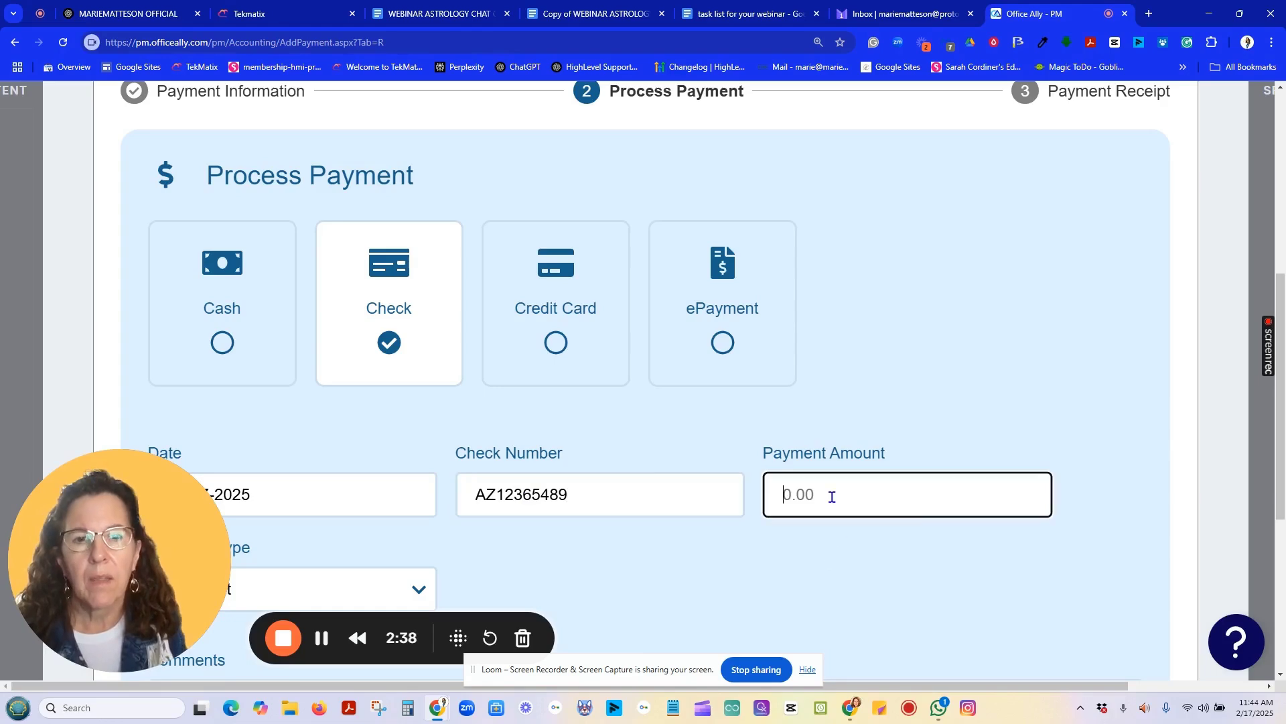
pyautogui.write('19.9')
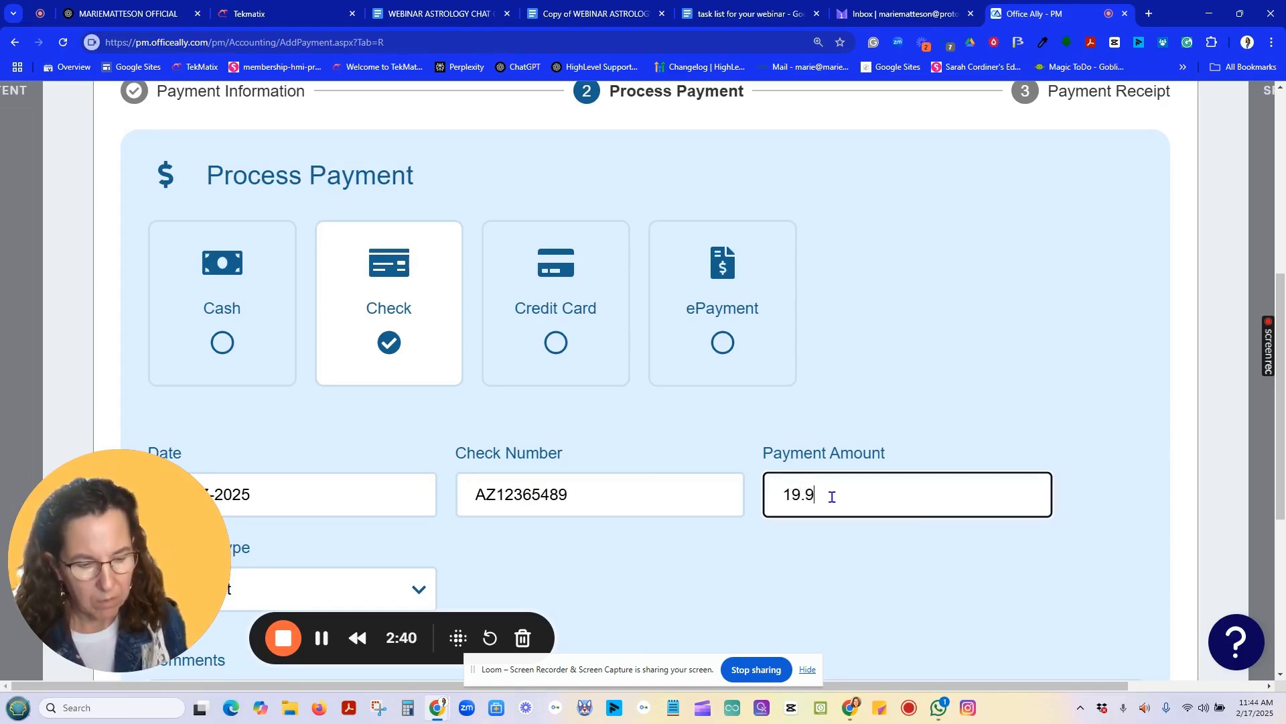
pyautogui.write('7')
# - Add a comment with the patient's name, formatted last name first, and submit the check payment
pyautogui.scroll(-5, 654, 454)
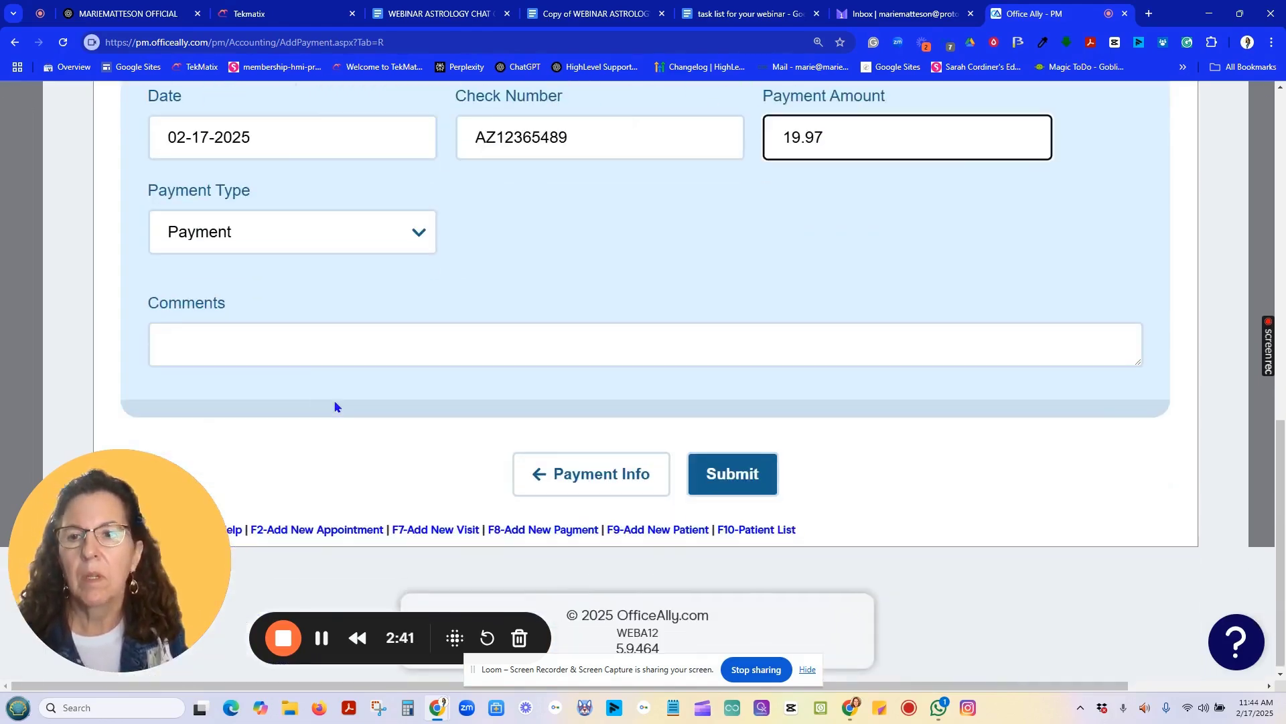
pyautogui.click(286, 341)
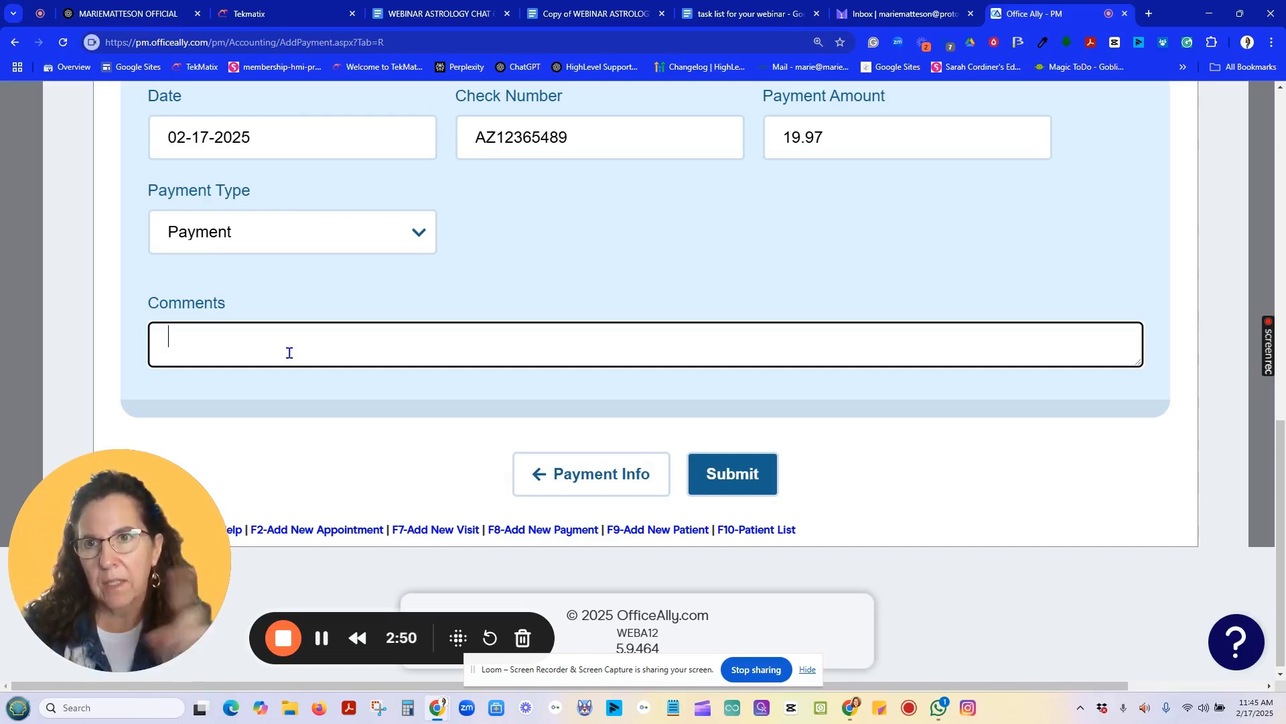
pyautogui.write('c')
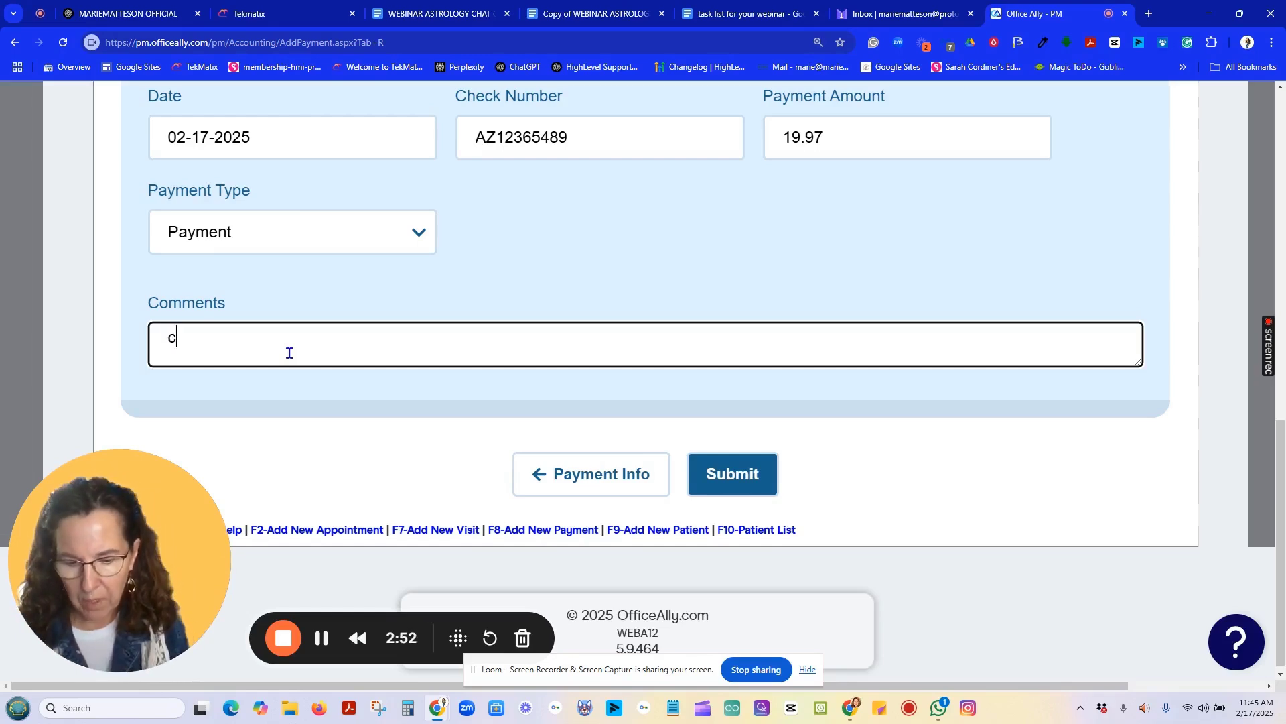
pyautogui.write('ool joe')
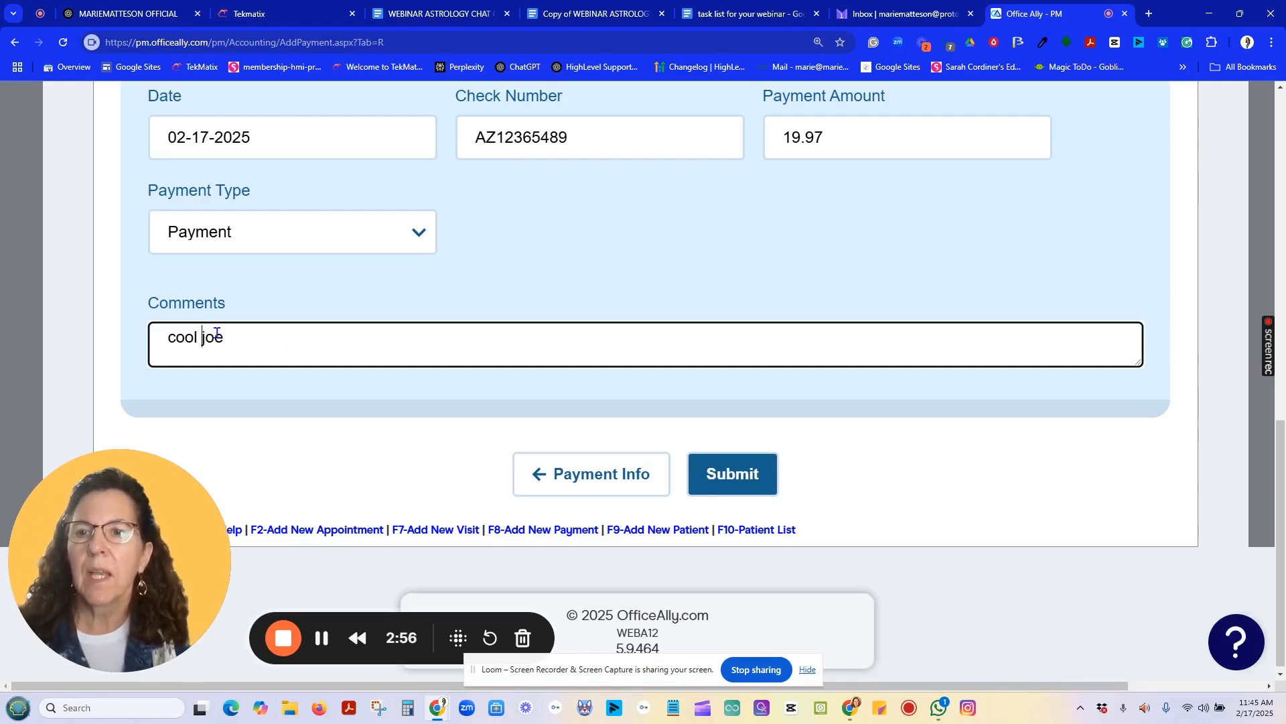
pyautogui.press('Left')
pyautogui.press('Left')
pyautogui.press('Left')
pyautogui.press('BackSpace')
pyautogui.write(',')
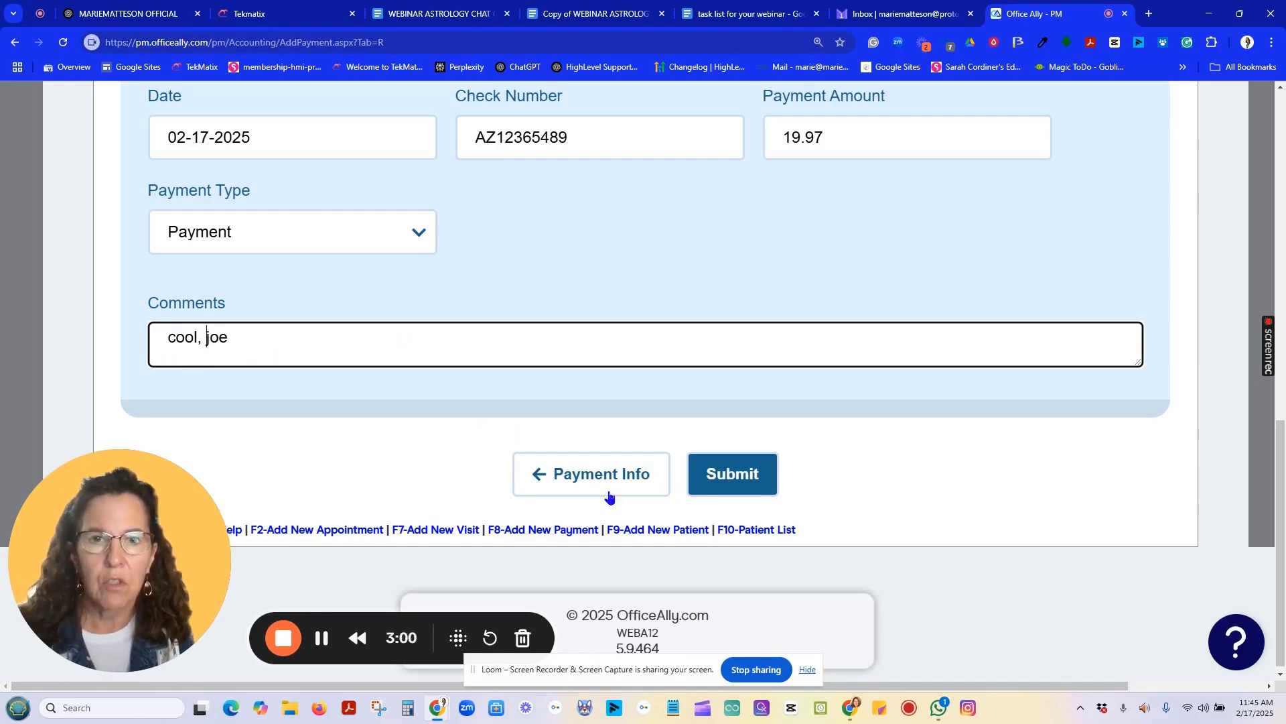
pyautogui.click(722, 485)
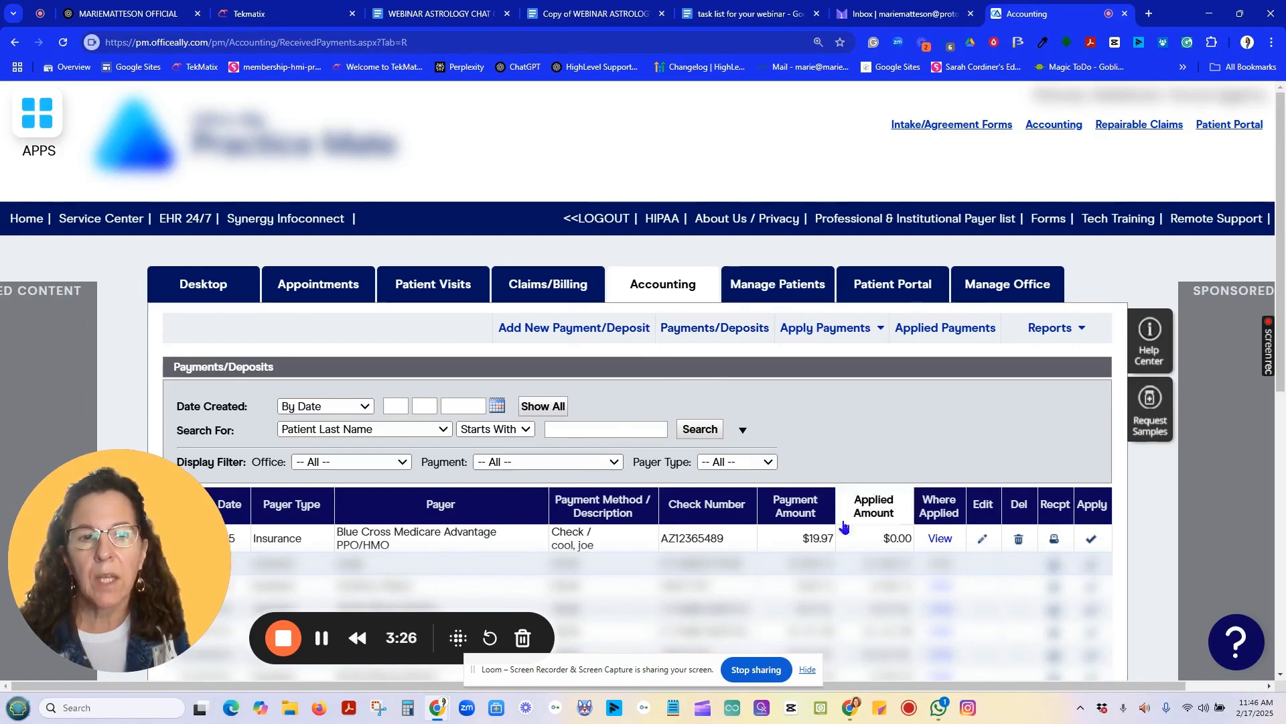
# - Bring up the Apply Payment page for the $19.97 Blue Cross Medicare Advantage deposit
pyautogui.moveTo(161, 546); pyautogui.dragTo(161, 325)
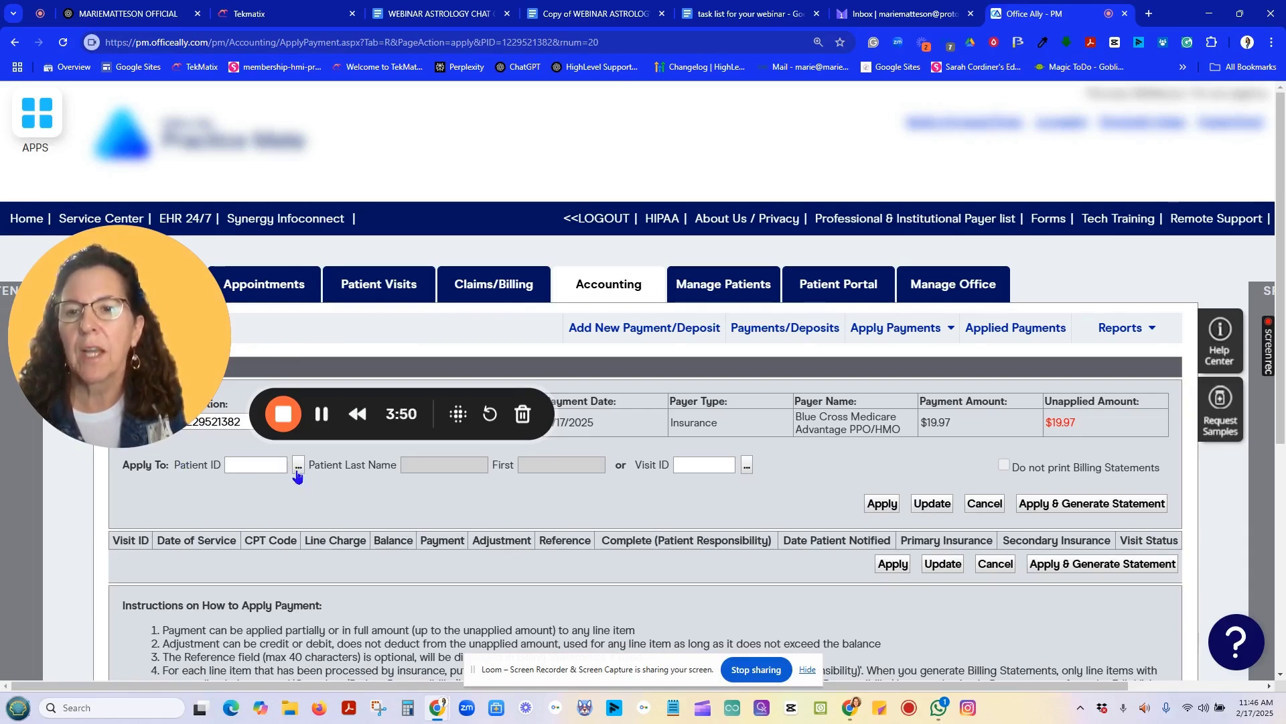
# - Find the patient by a last-name search and select them for this payment
pyautogui.click(299, 468)
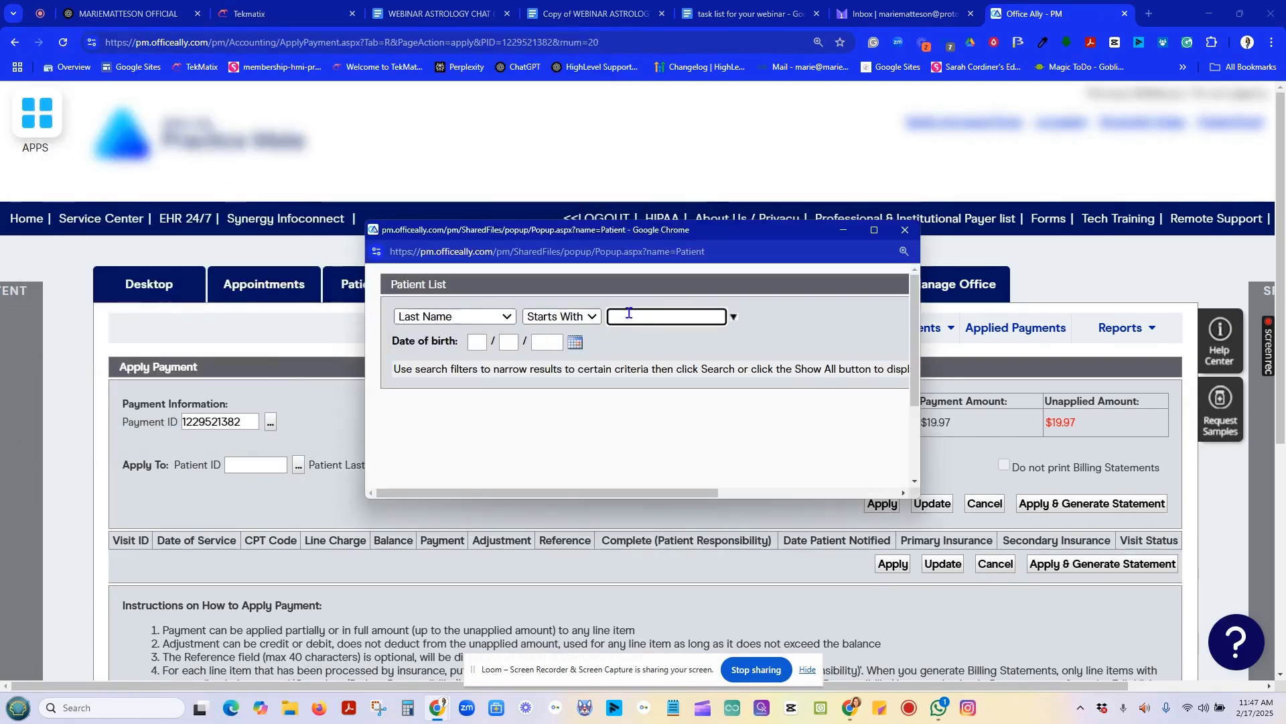
pyautogui.click(630, 313)
pyautogui.write('cool')
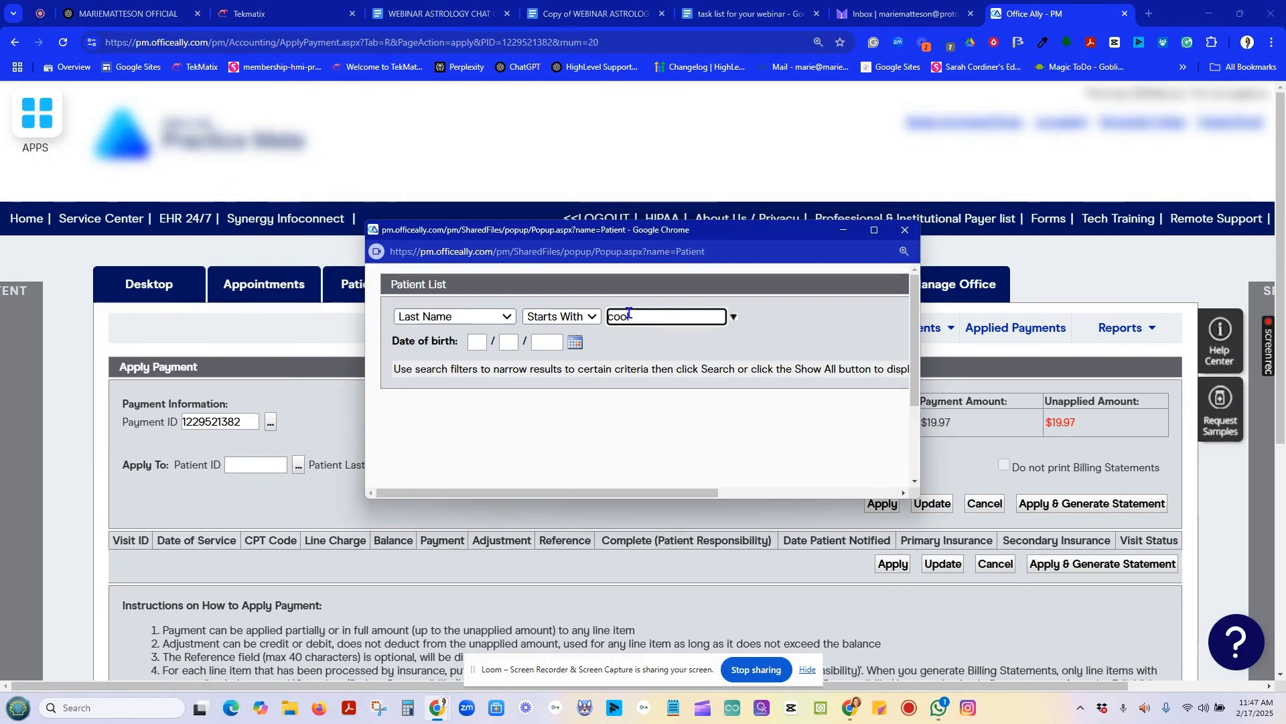
pyautogui.press('Return')
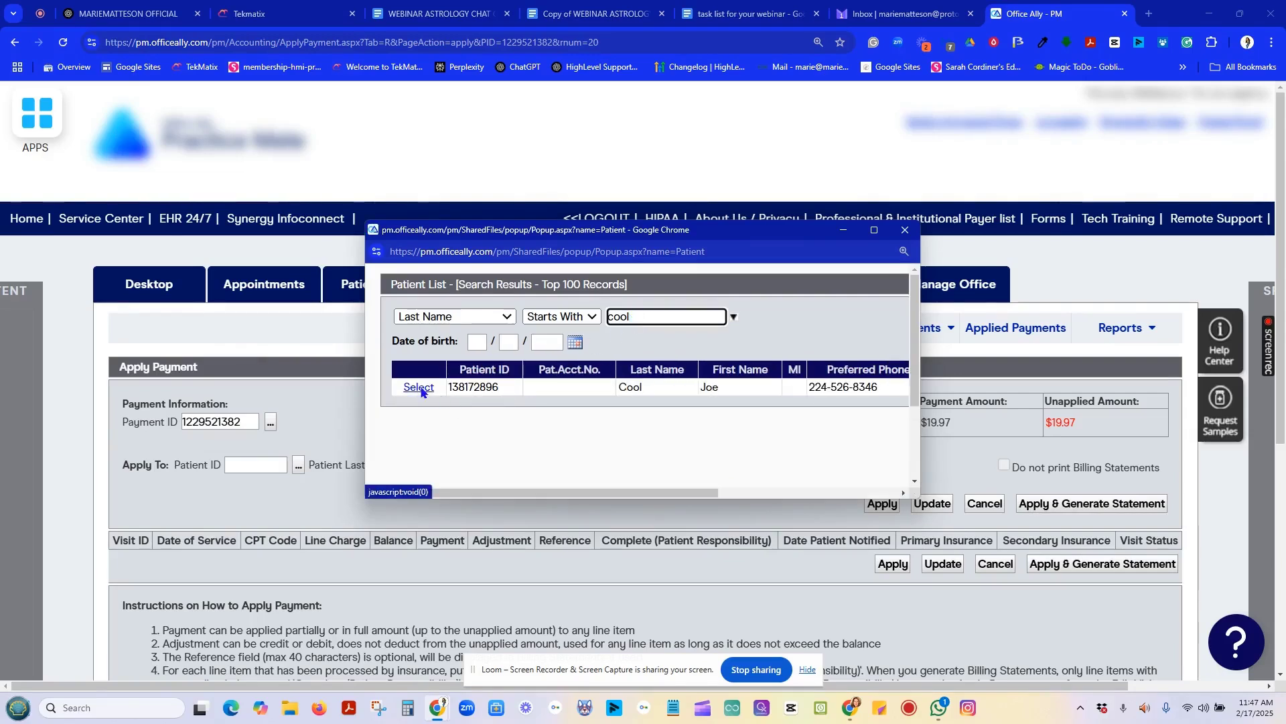
pyautogui.click(419, 388)
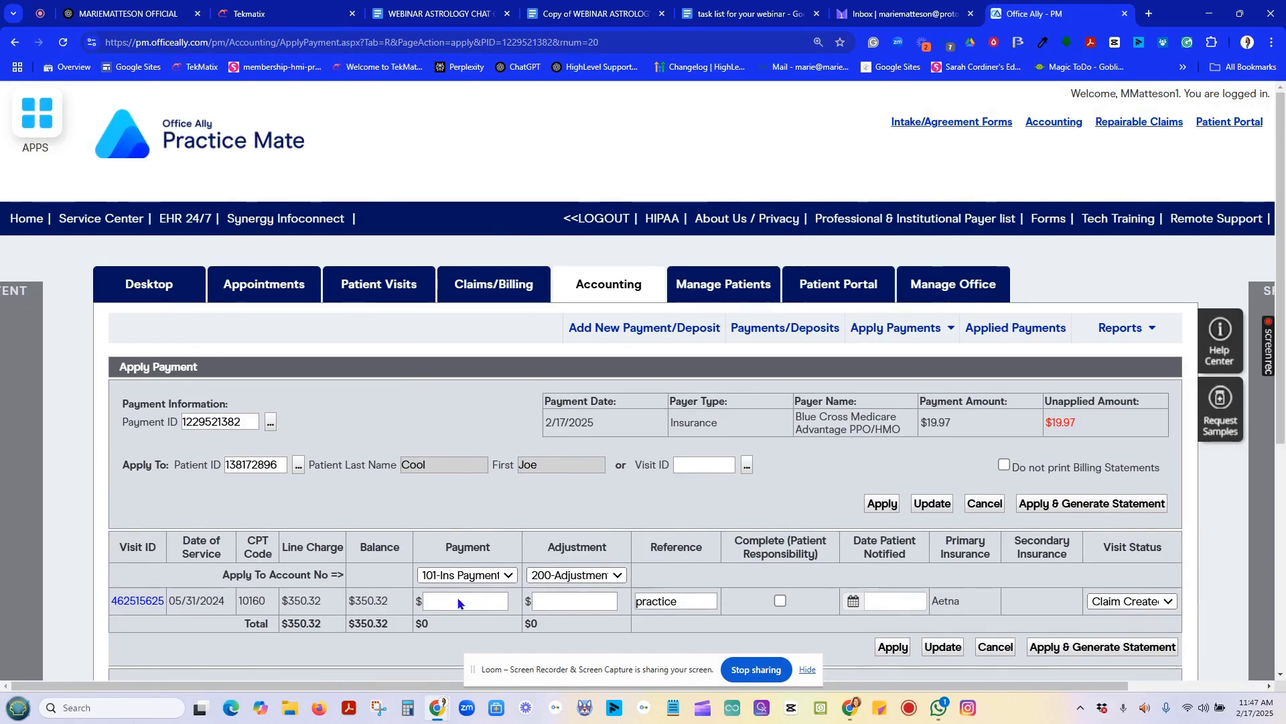
# - Enter 19.97 as the 101-Ins Payment on the 05/31/2024 visit
pyautogui.click(460, 576)
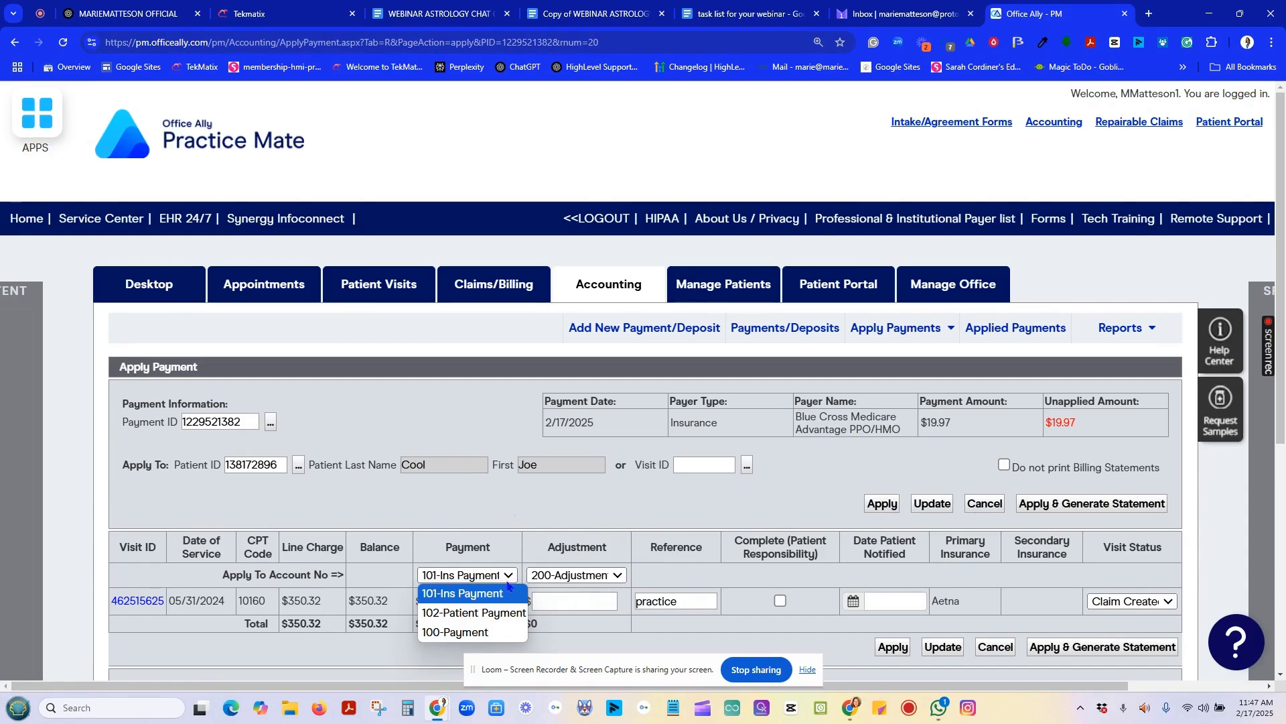
pyautogui.click(392, 561)
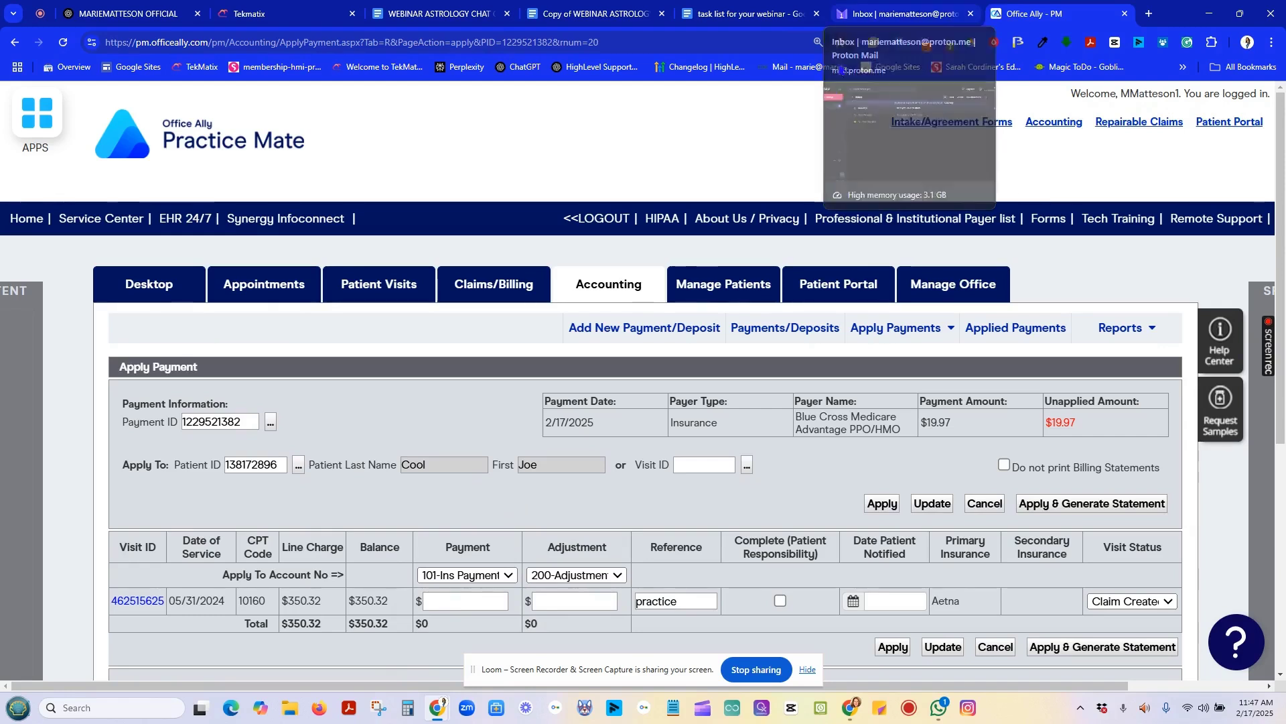
pyautogui.click(484, 599)
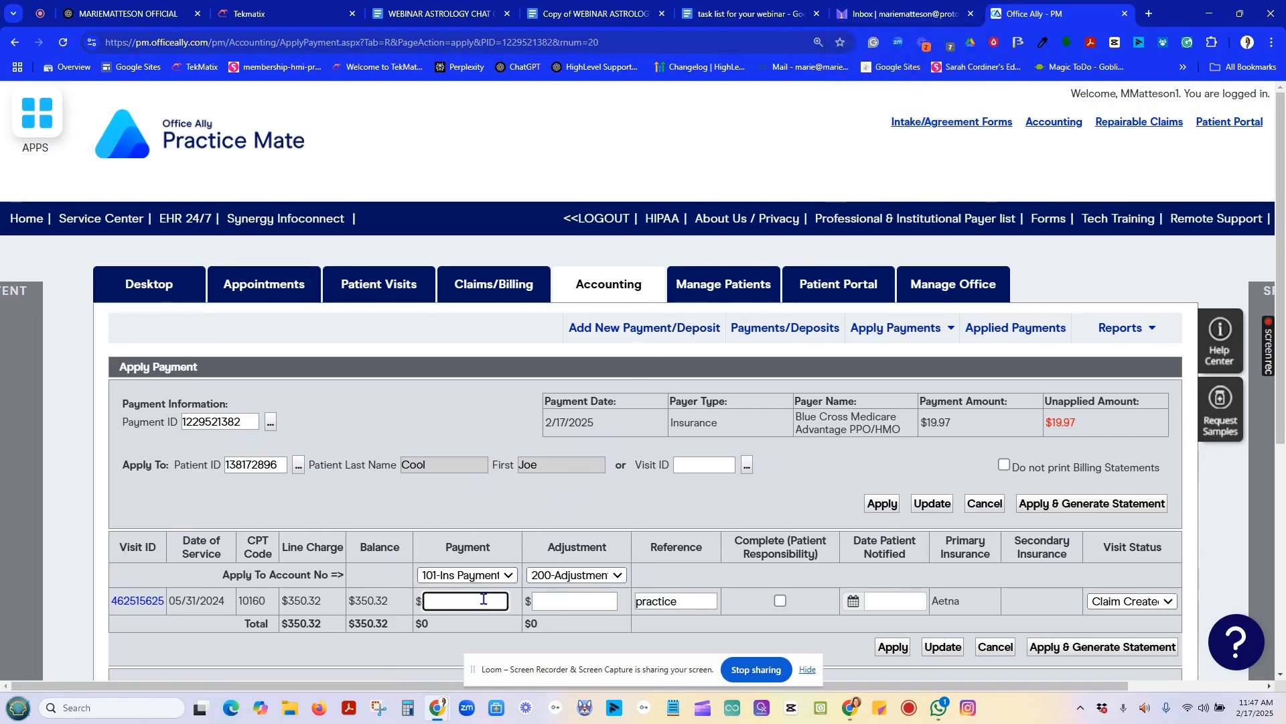
pyautogui.write('1')
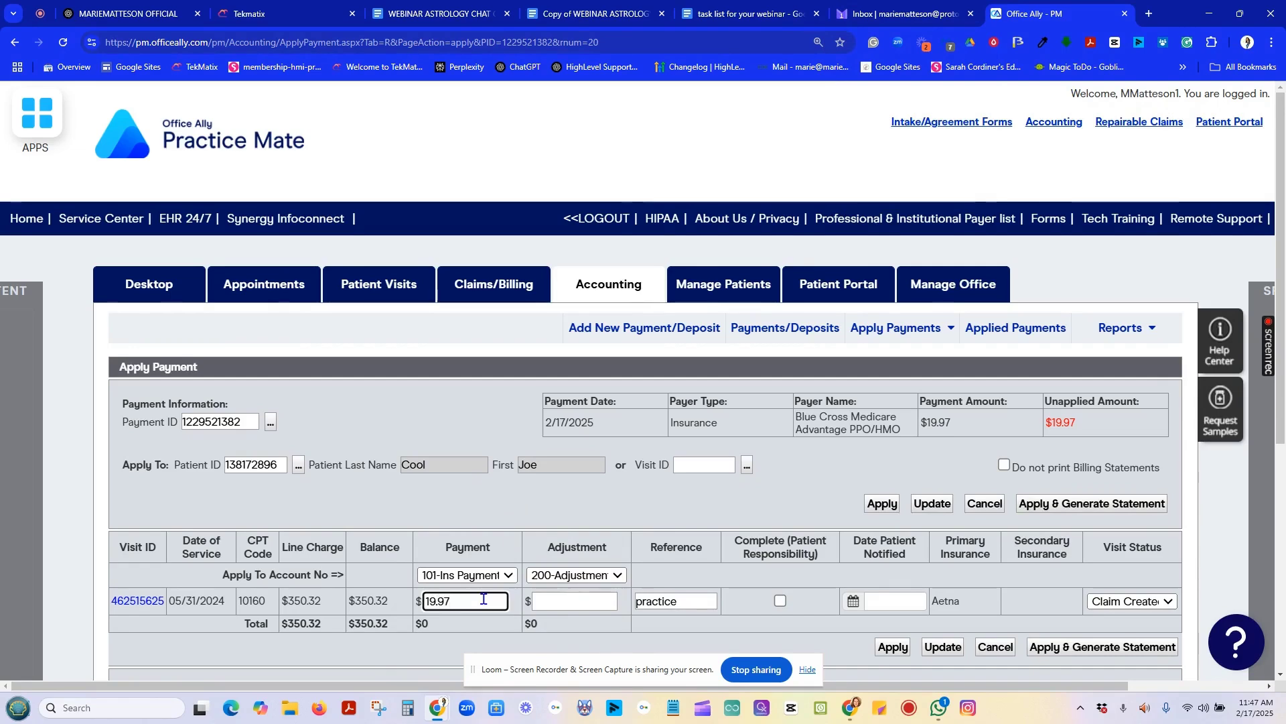
pyautogui.write('9.97')
pyautogui.click(611, 575)
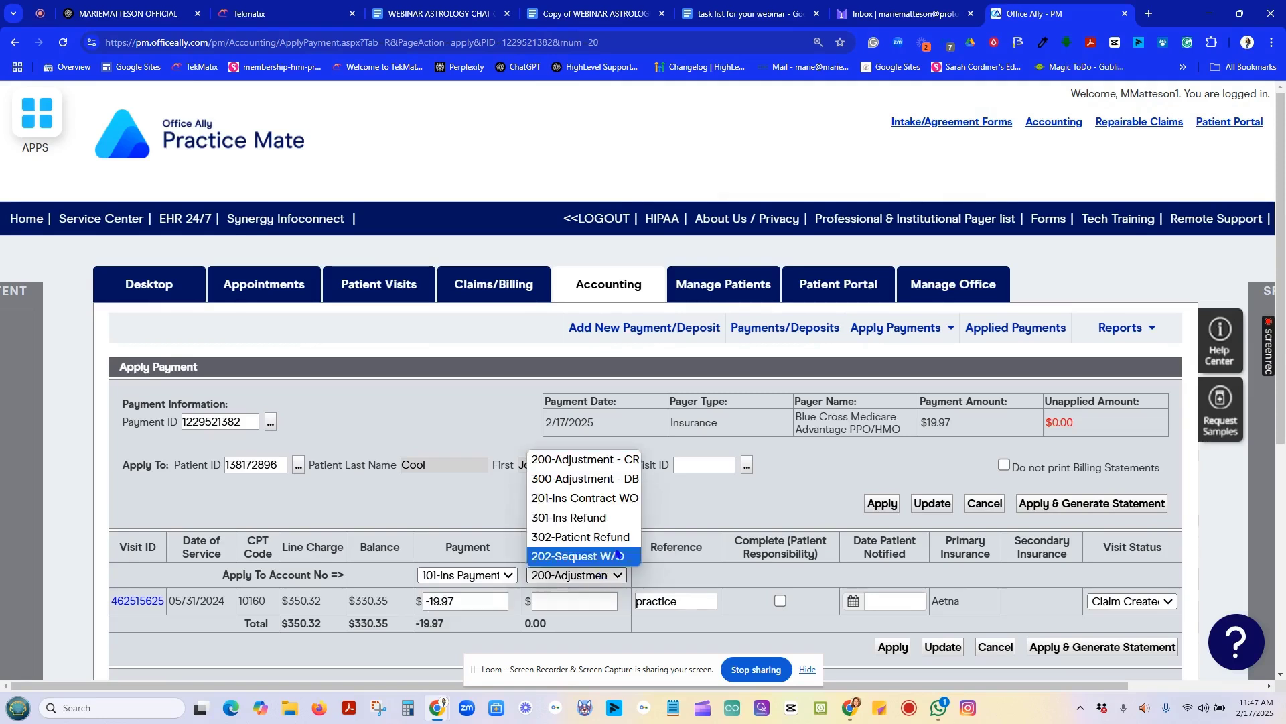
# - Add a 201-Ins Contract WO adjustment of 299.35 and start replacing the reference with co ins
pyautogui.click(583, 497)
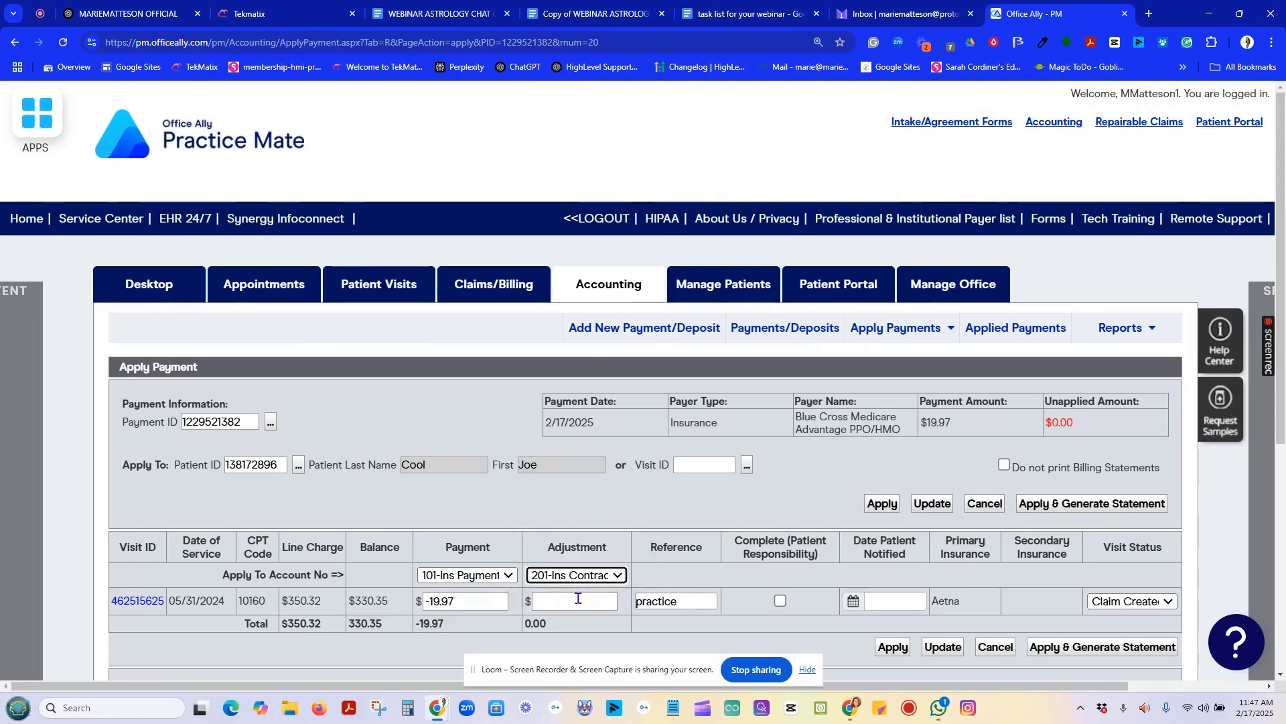
pyautogui.click(577, 599)
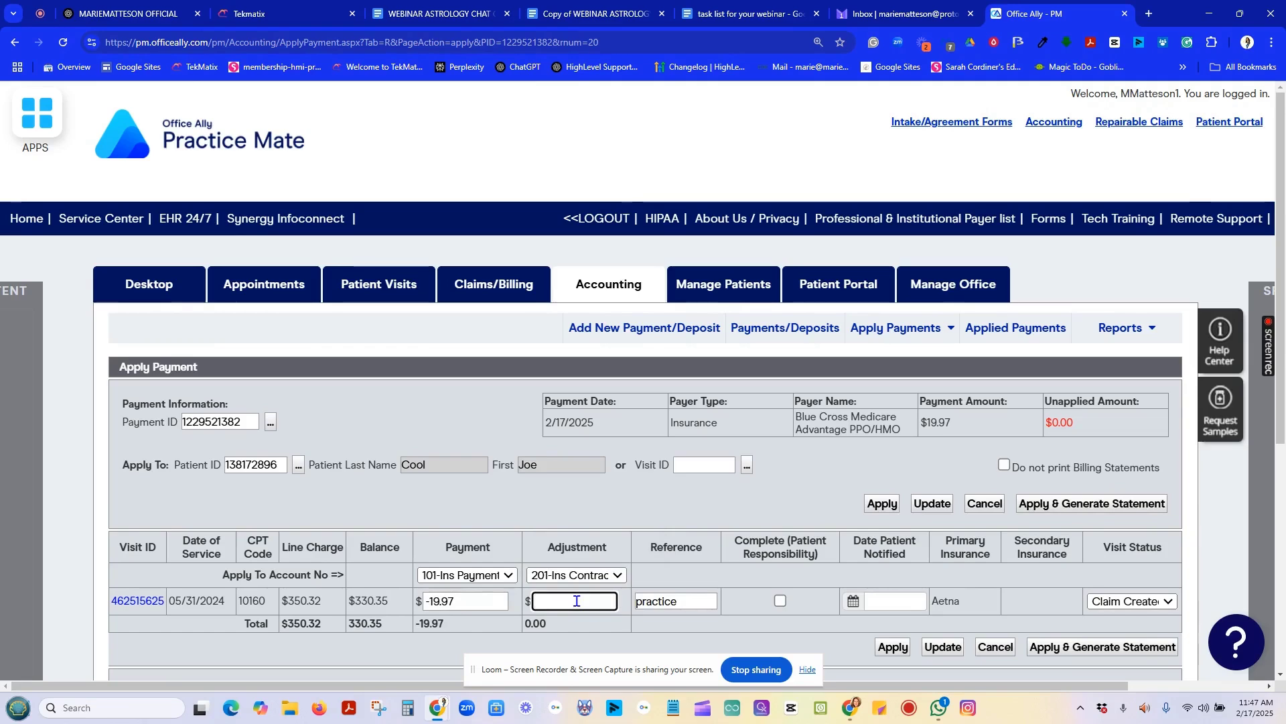
pyautogui.write('299.35')
pyautogui.click(712, 603)
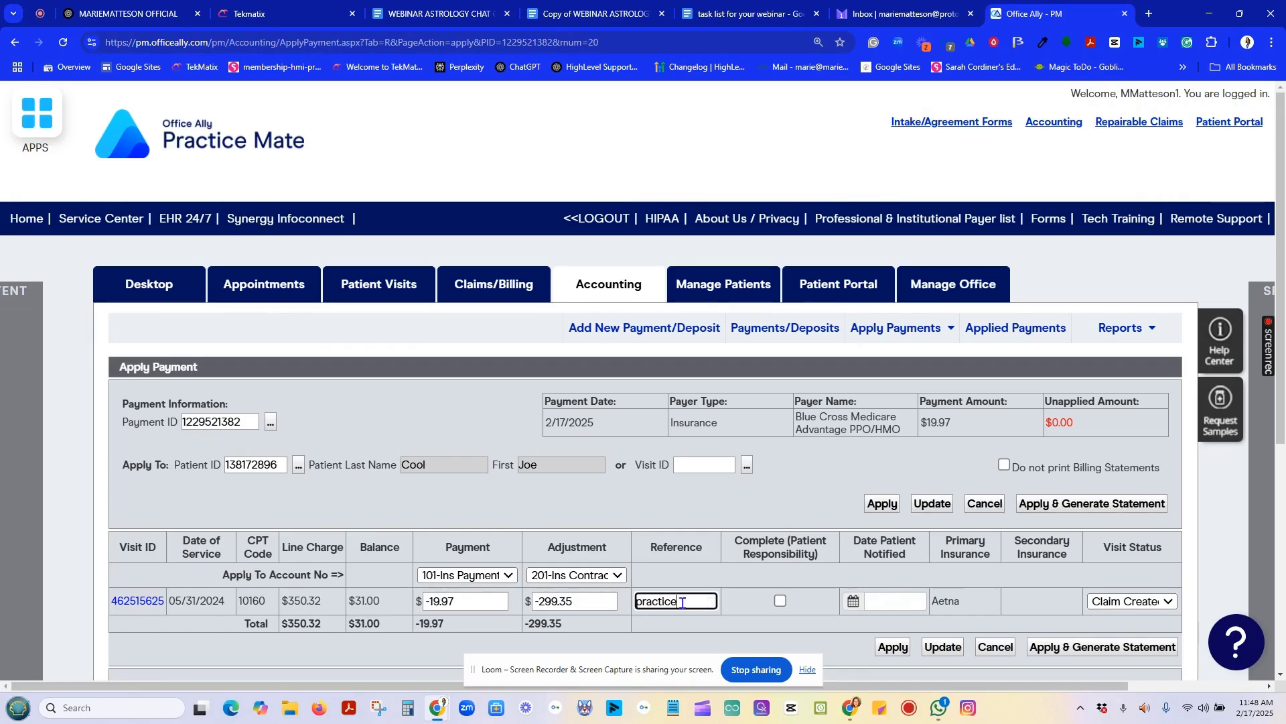
pyautogui.moveTo(707, 603); pyautogui.dragTo(590, 596)
pyautogui.write('co ins')
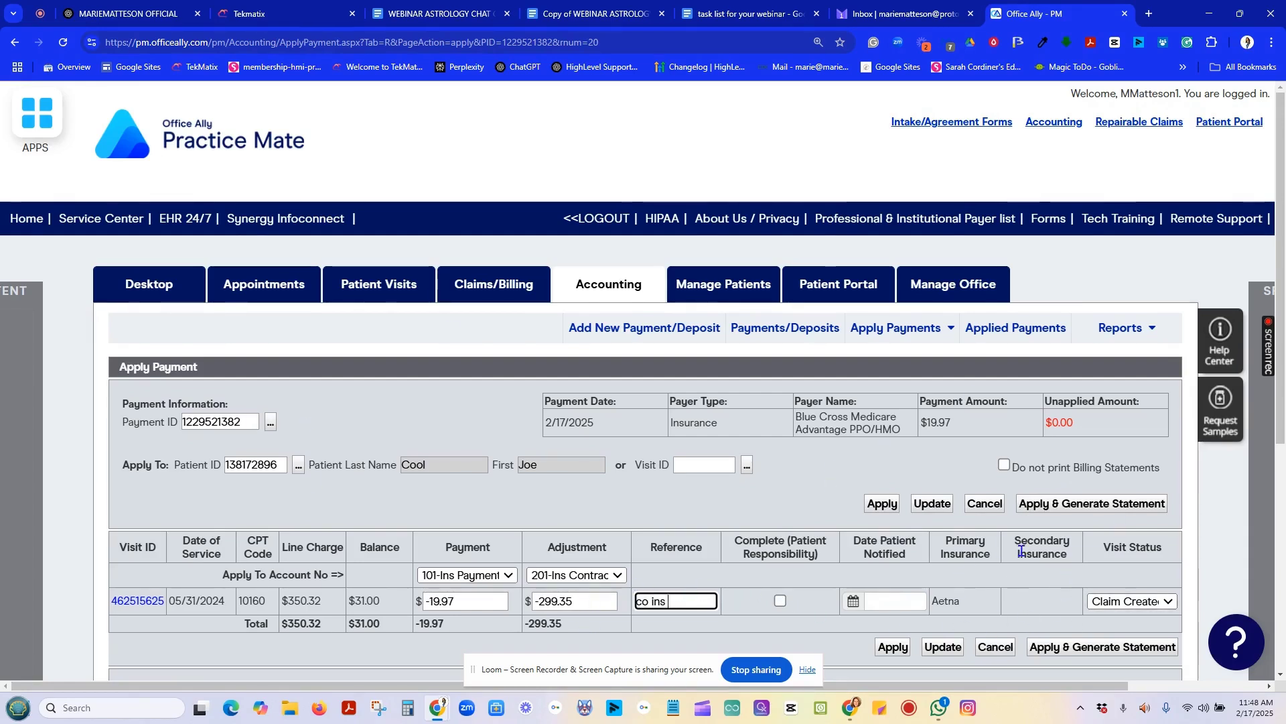
# - Set the visit status to Patient Responsibility and save the applied payment with Update
pyautogui.click(1099, 605)
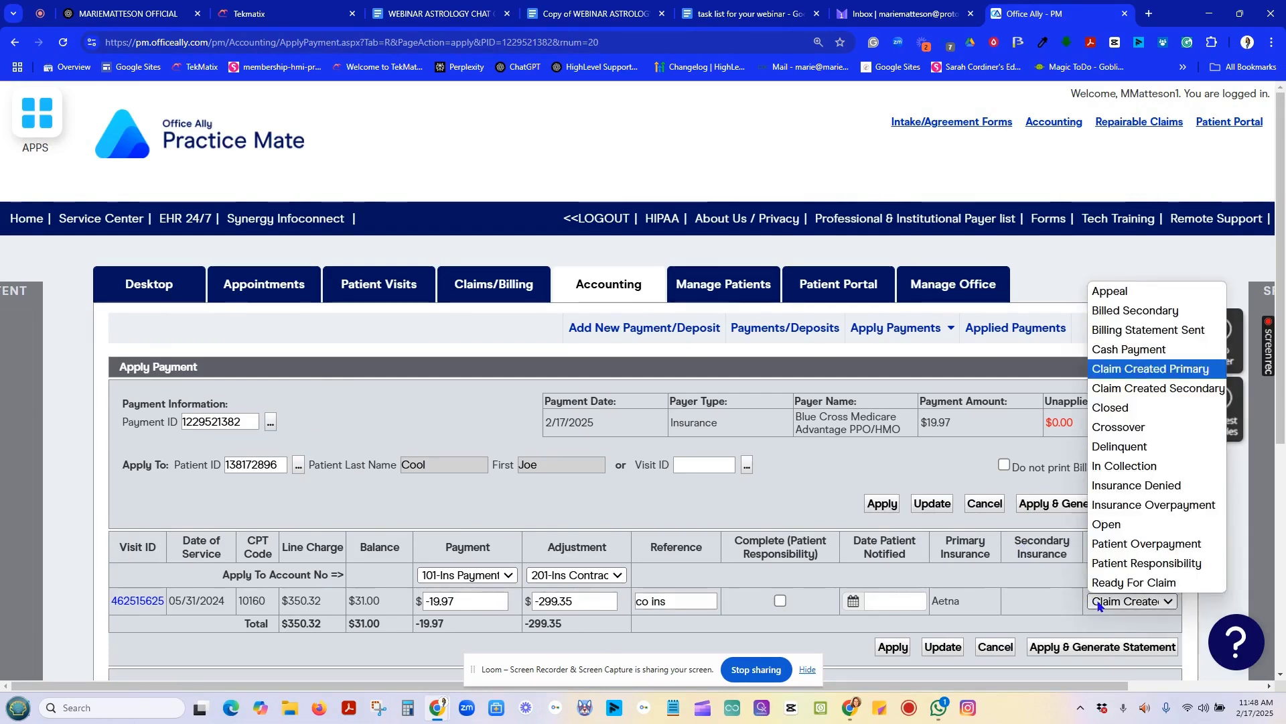
pyautogui.click(1102, 566)
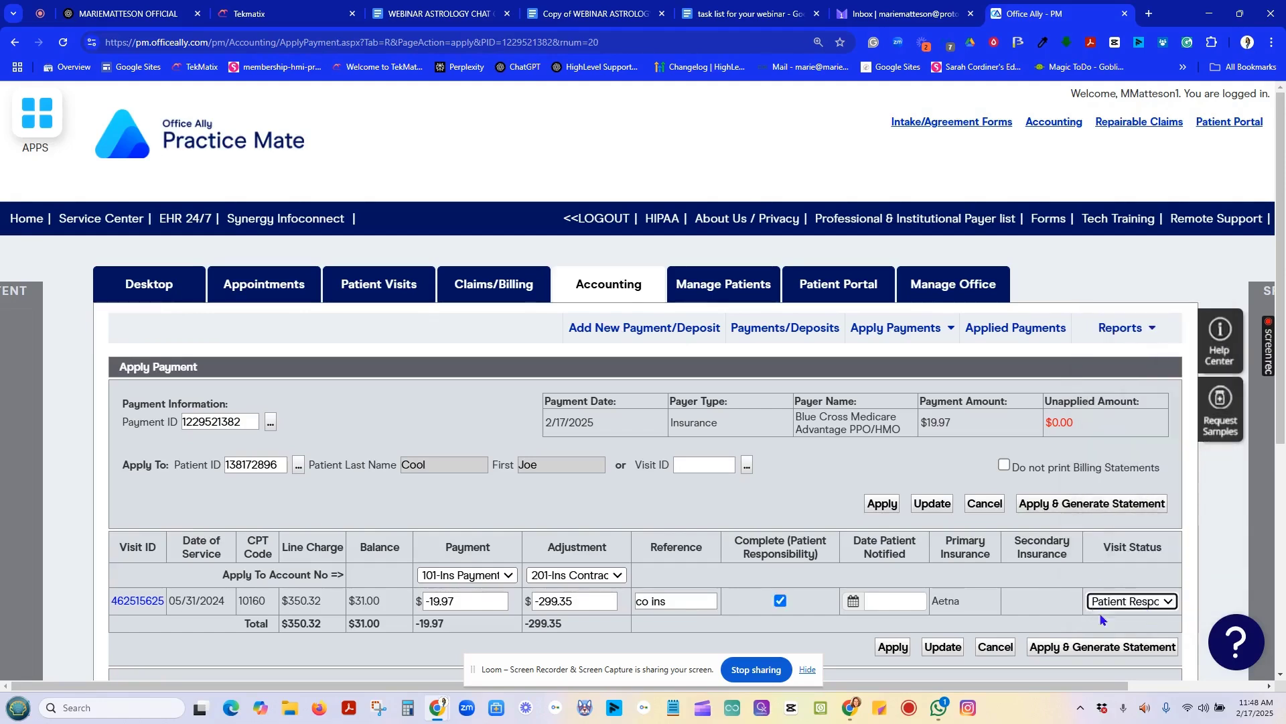
pyautogui.scroll(-2, 958, 590)
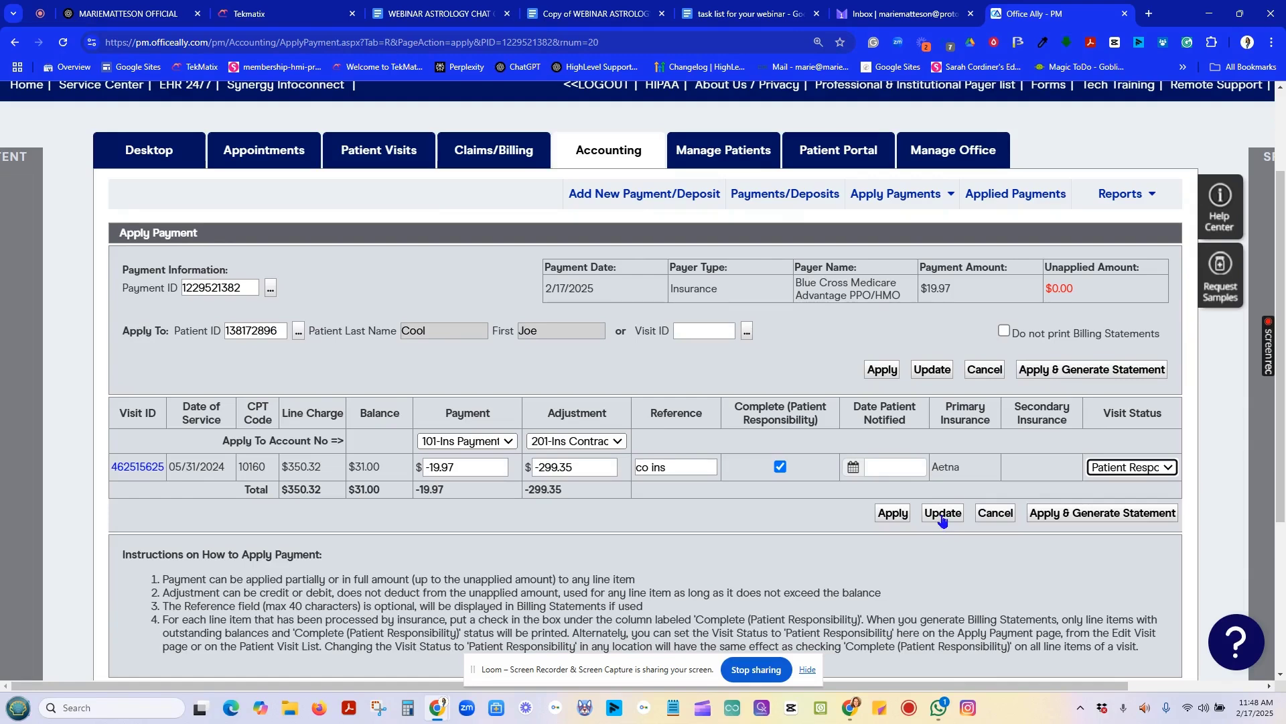
pyautogui.click(942, 516)
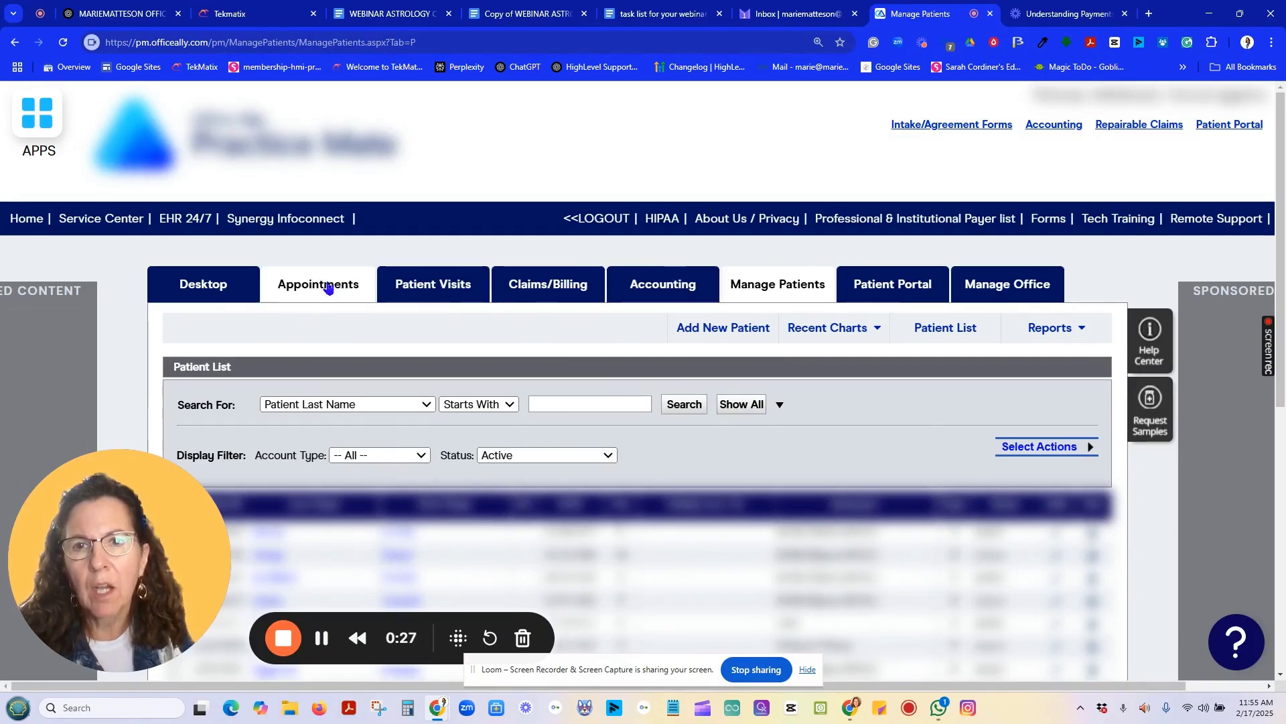
# - Begin a new payment/deposit from a Patient and search patients by last name
pyautogui.click(624, 296)
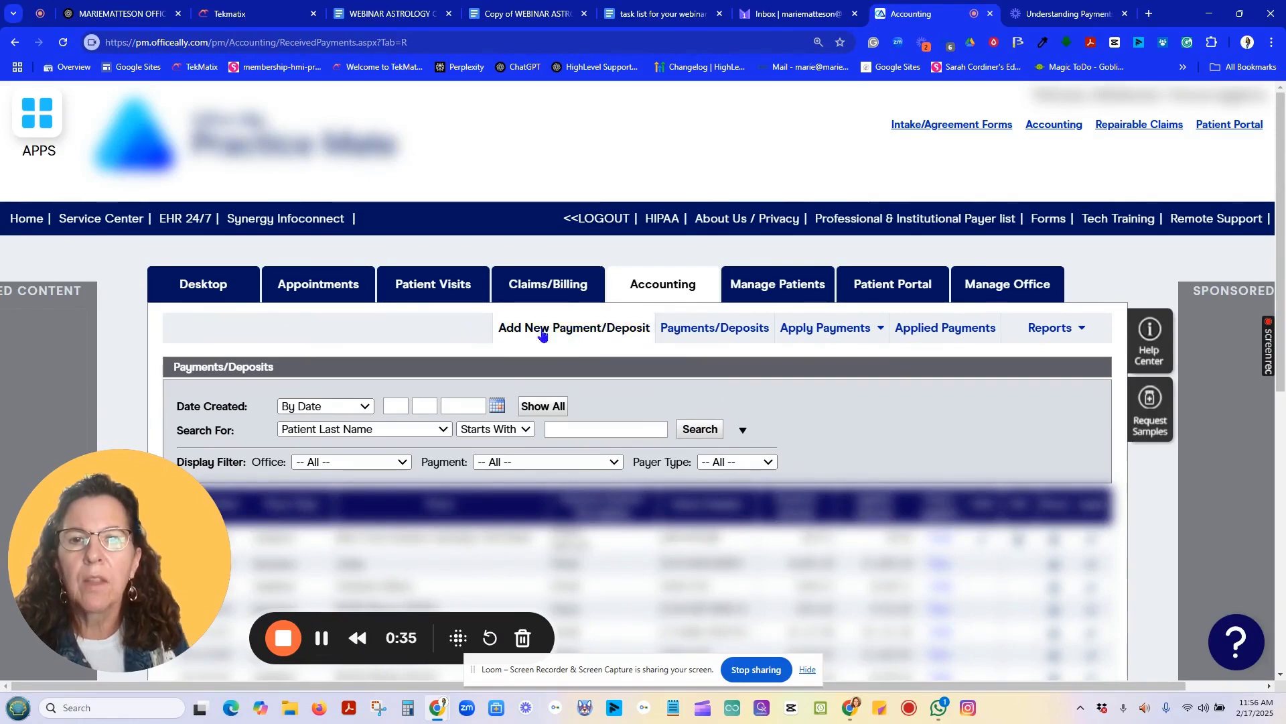
pyautogui.click(609, 335)
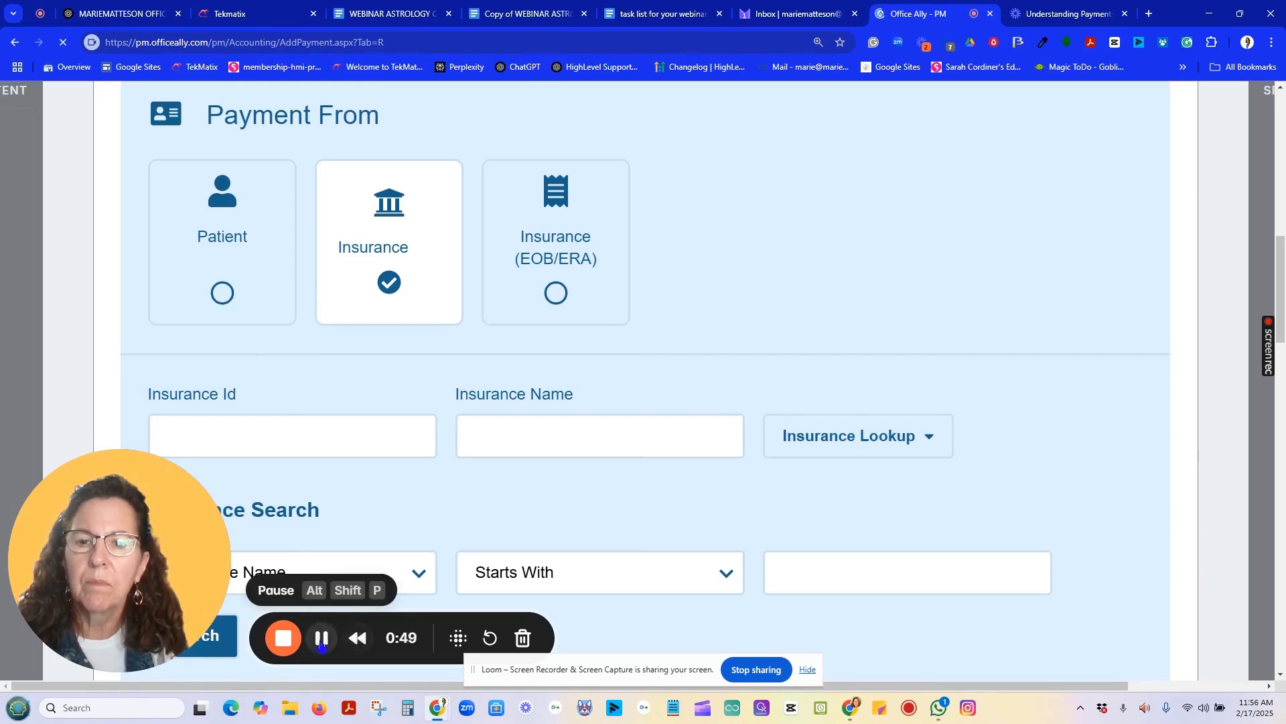
pyautogui.click(233, 295)
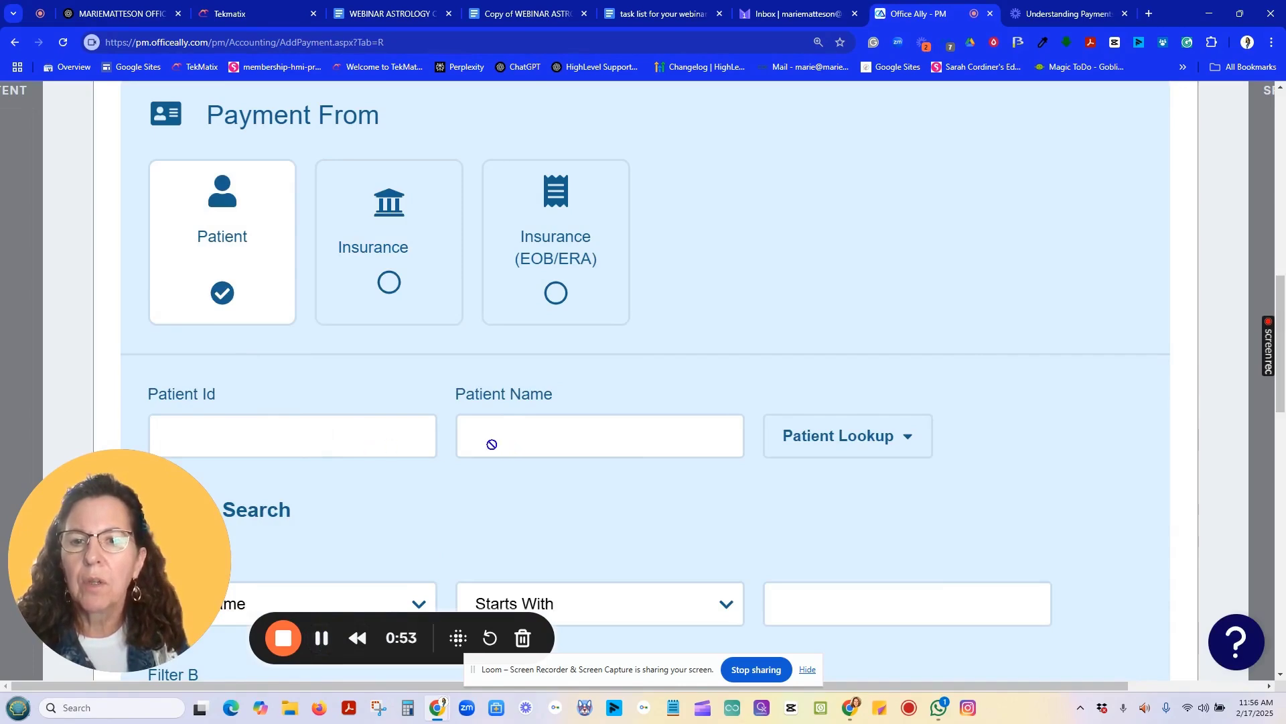
pyautogui.scroll(-1, 535, 480)
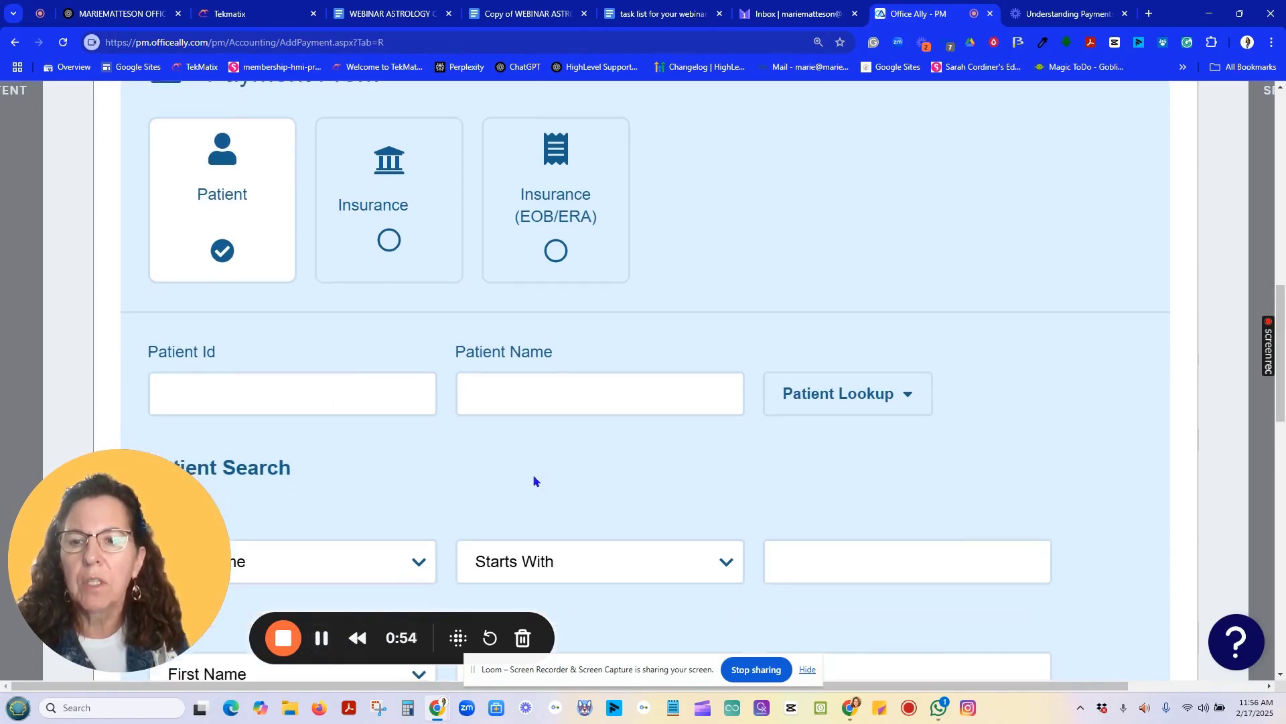
pyautogui.click(812, 549)
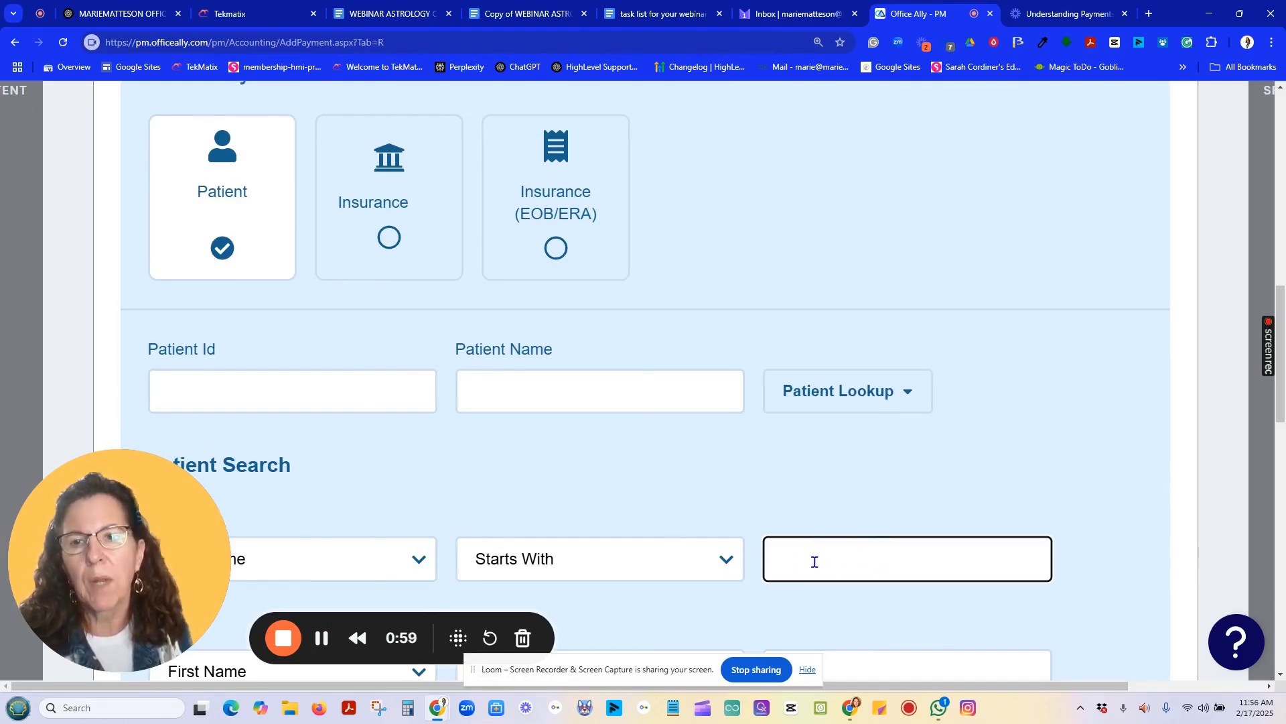
pyautogui.write('cool')
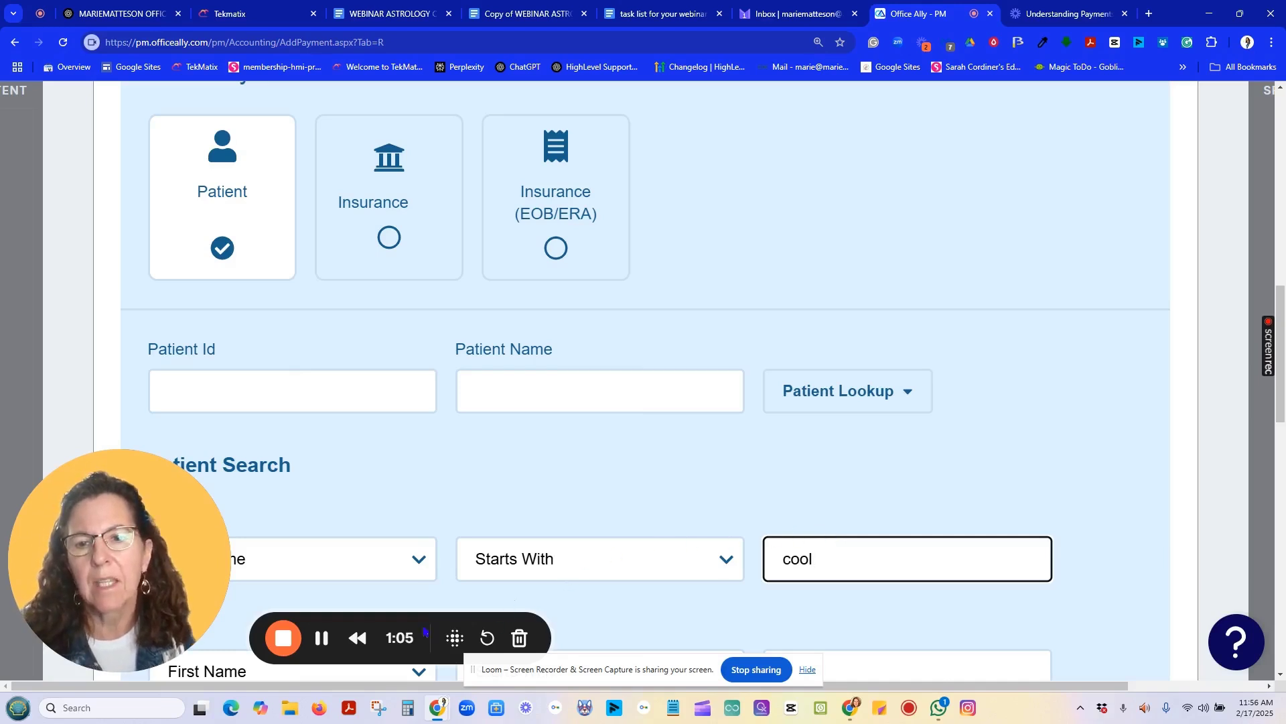
pyautogui.scroll(-9, 414, 586)
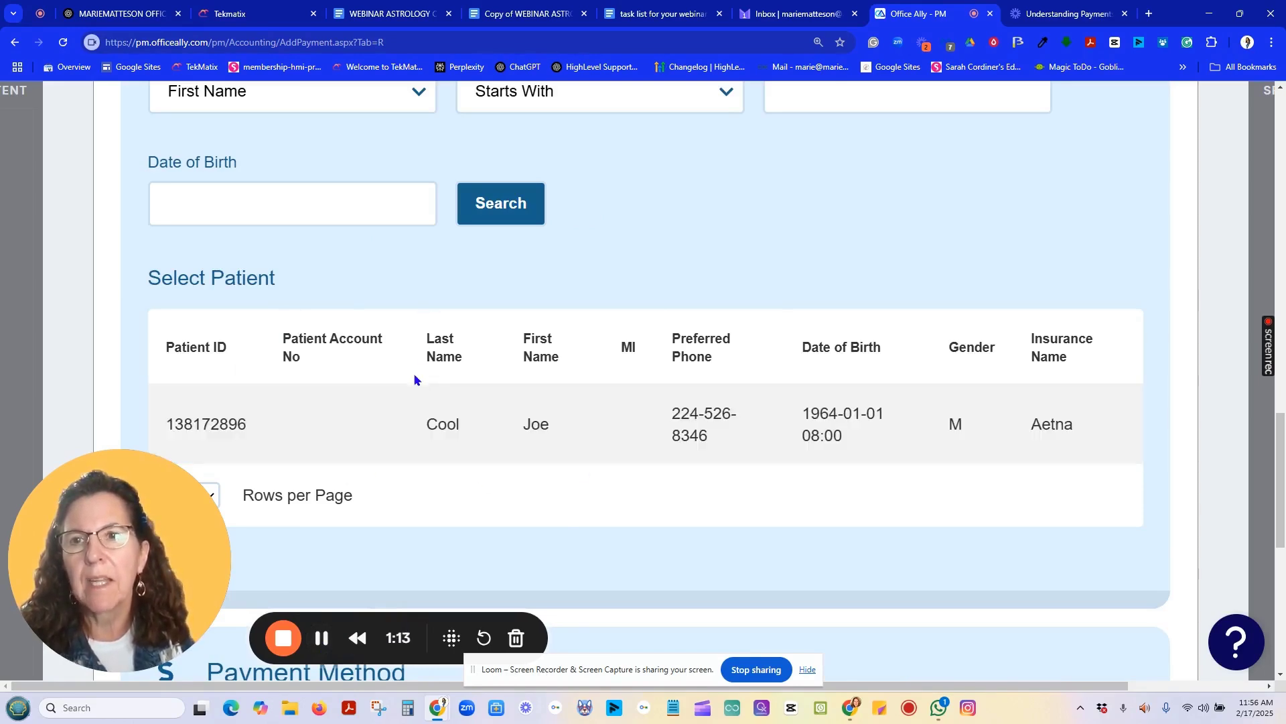
# - Select the patient as payer, choose Record Payment, and proceed to the payment details
pyautogui.click(355, 430)
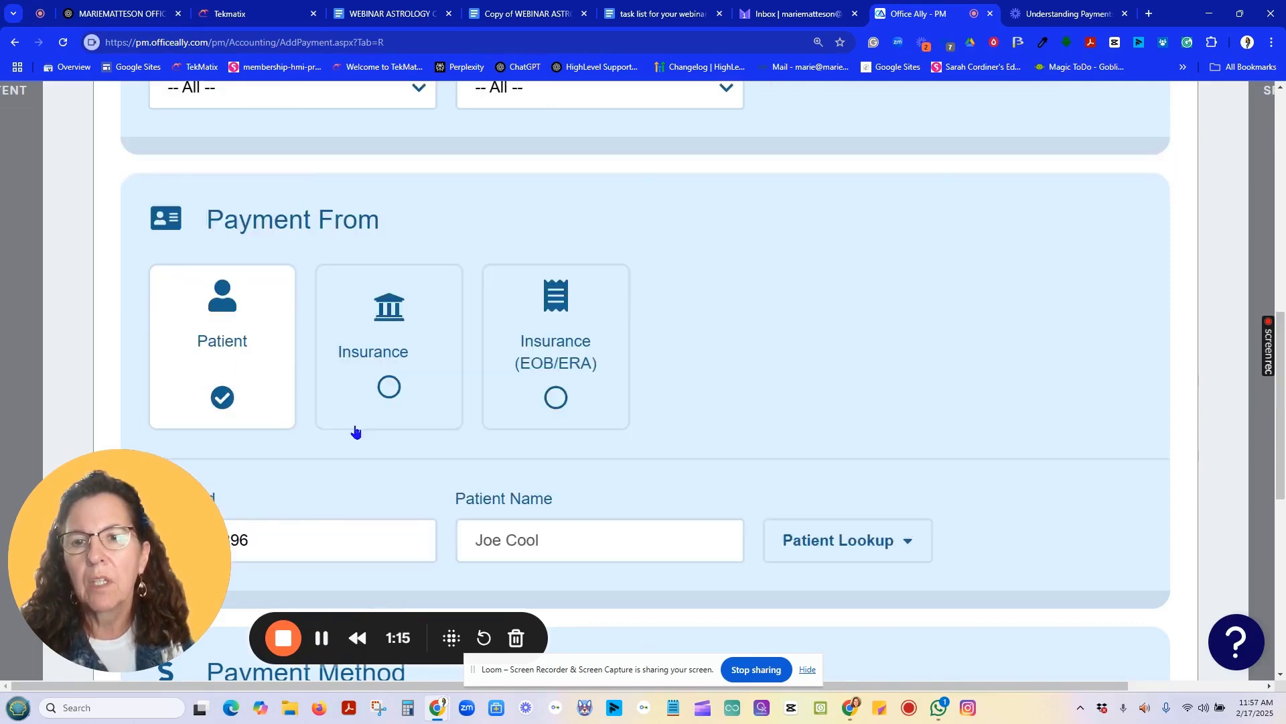
pyautogui.scroll(-4, 649, 411)
pyautogui.scroll(-2, 649, 411)
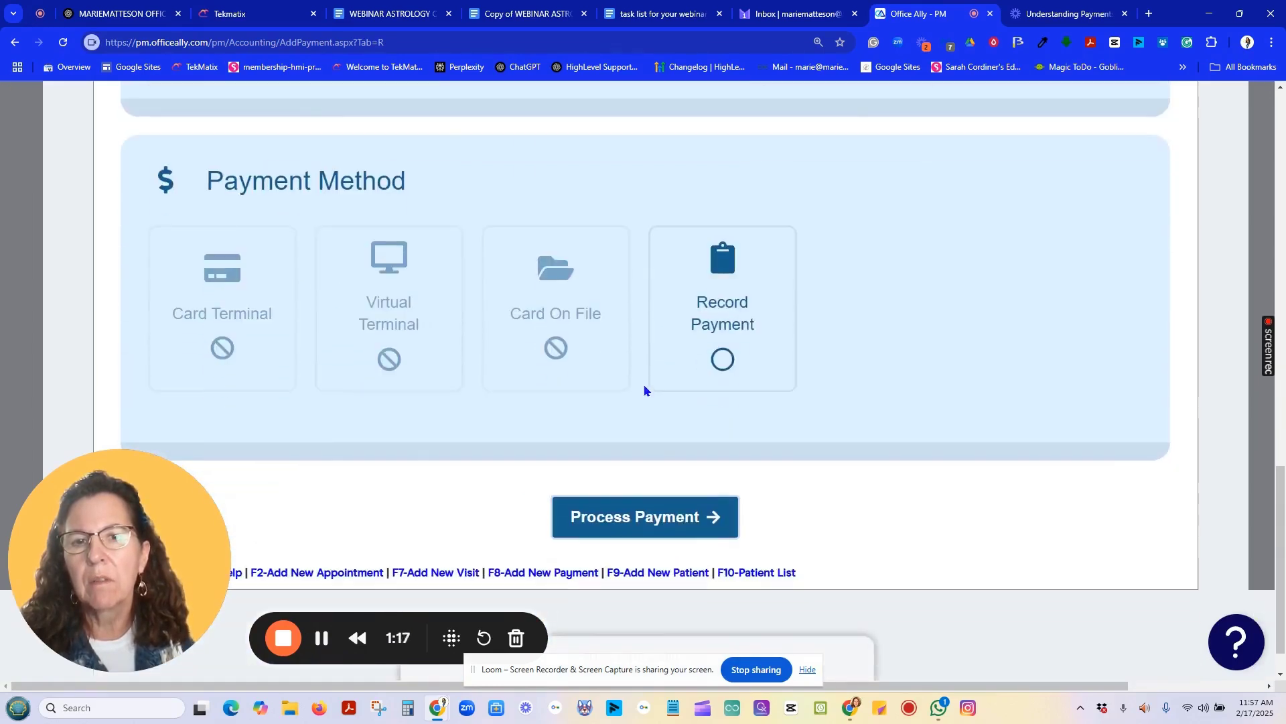
pyautogui.click(723, 365)
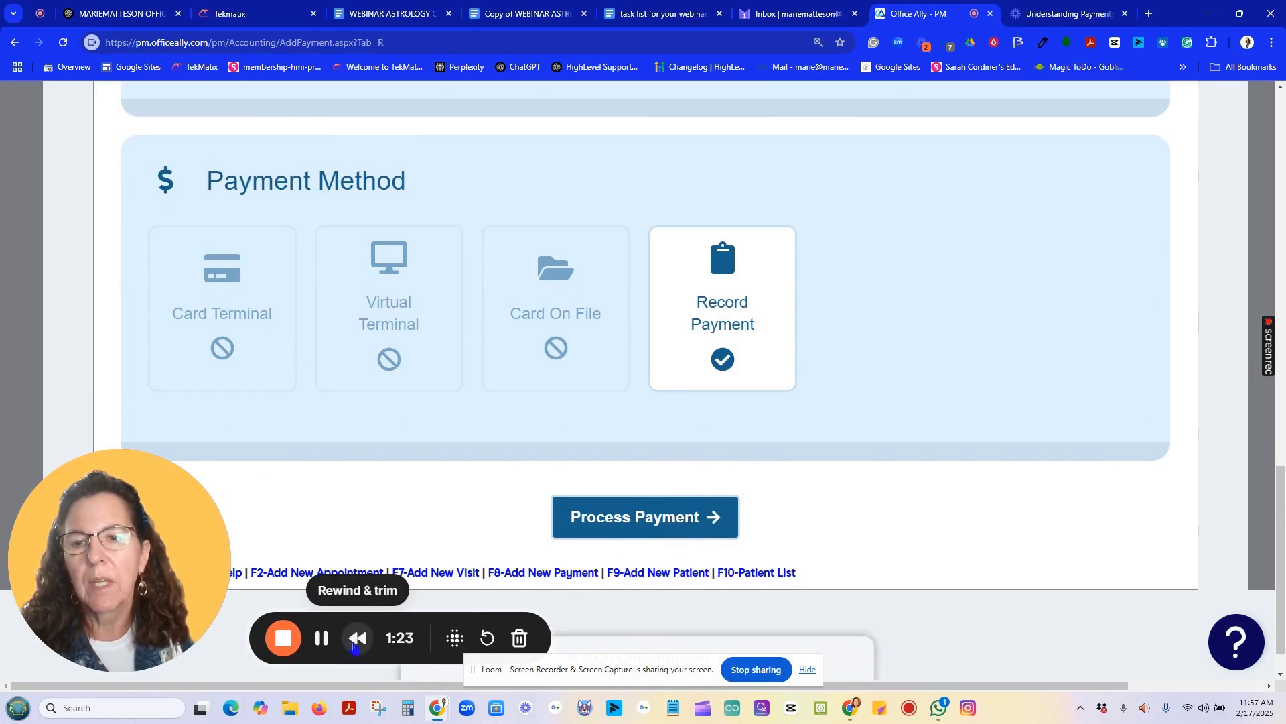
pyautogui.click(646, 517)
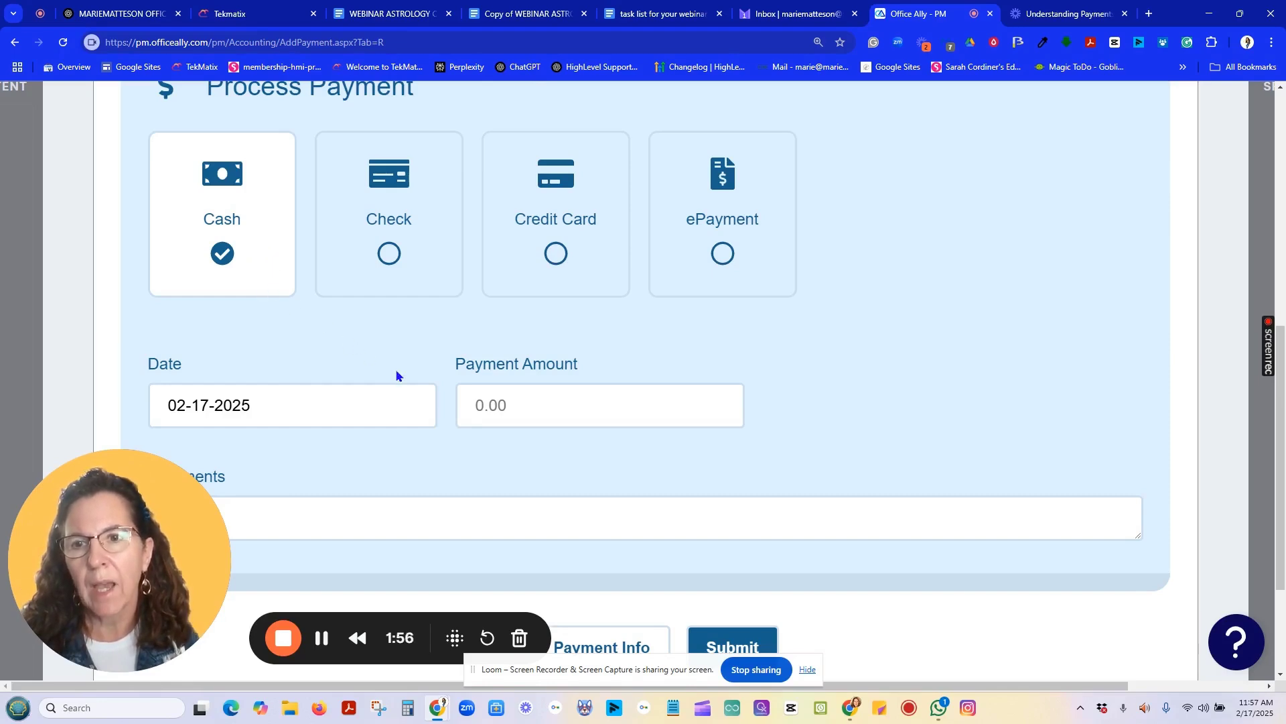
# - Enter a 20.00 payment amount with the comment and submit the cash payment
pyautogui.click(500, 405)
pyautogui.write('20.00')
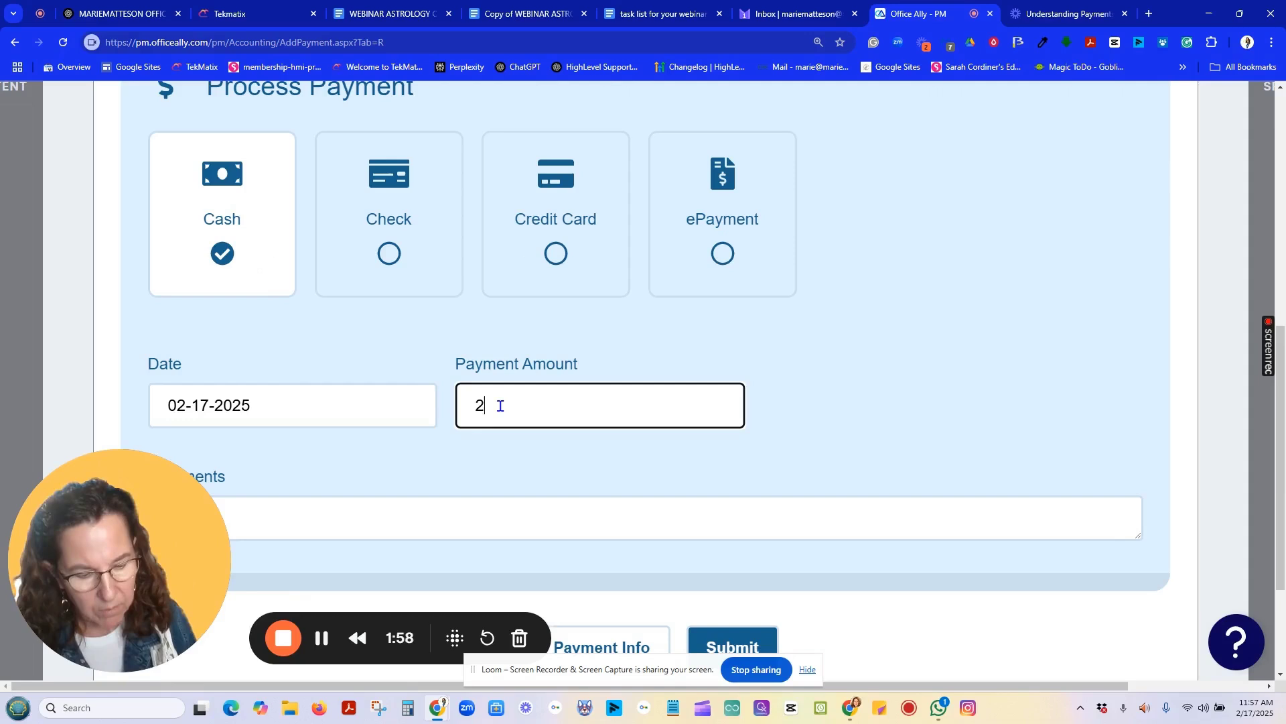
pyautogui.click(436, 509)
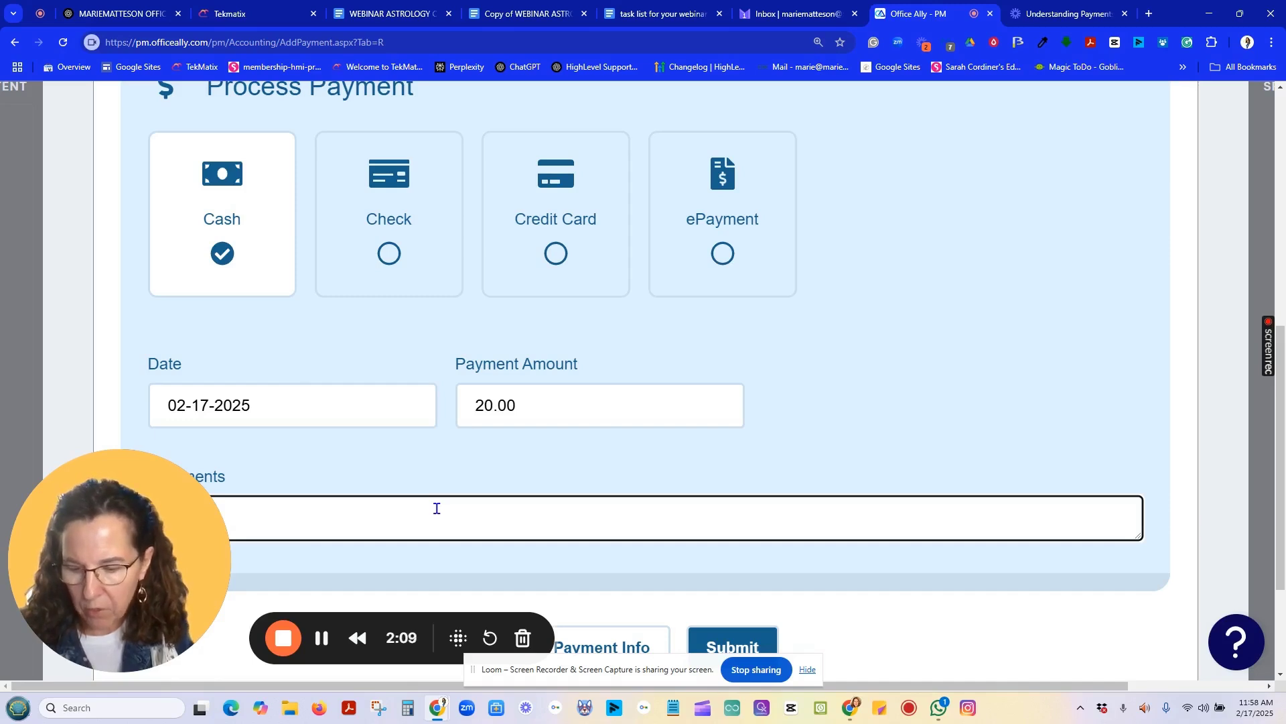
pyautogui.write('RE  COL')
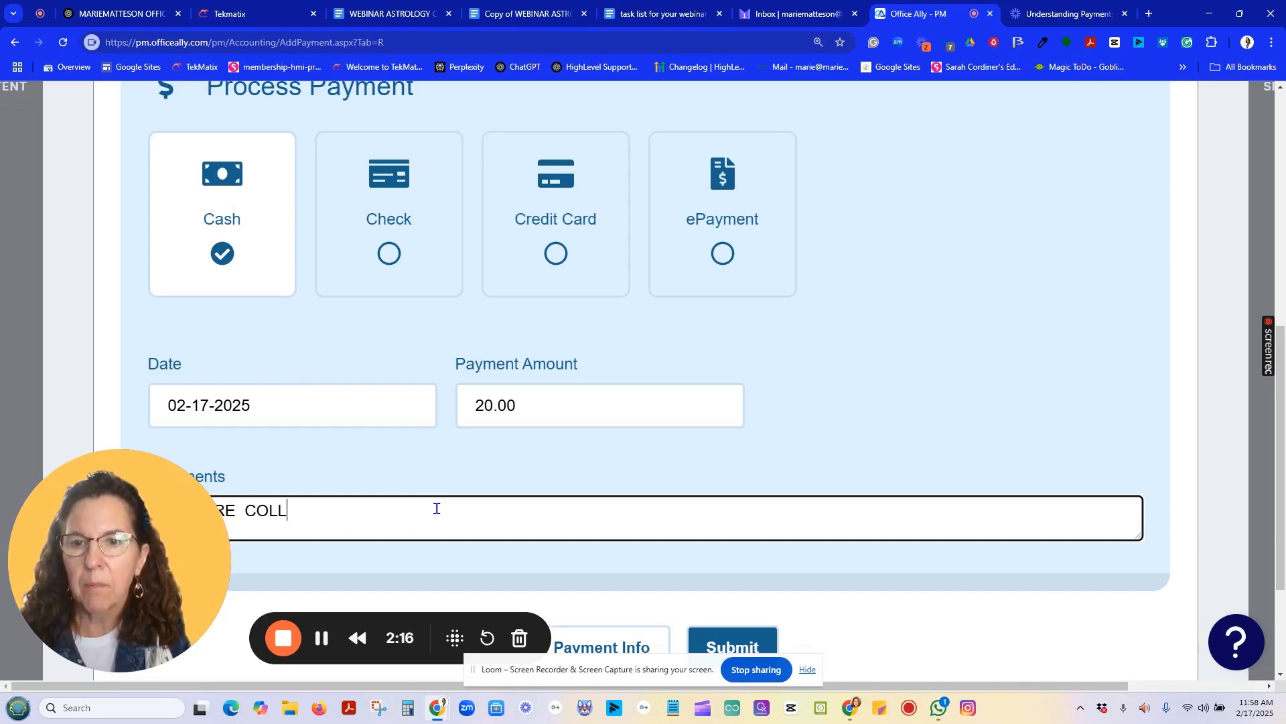
pyautogui.press('BackSpace')
pyautogui.write('OL')
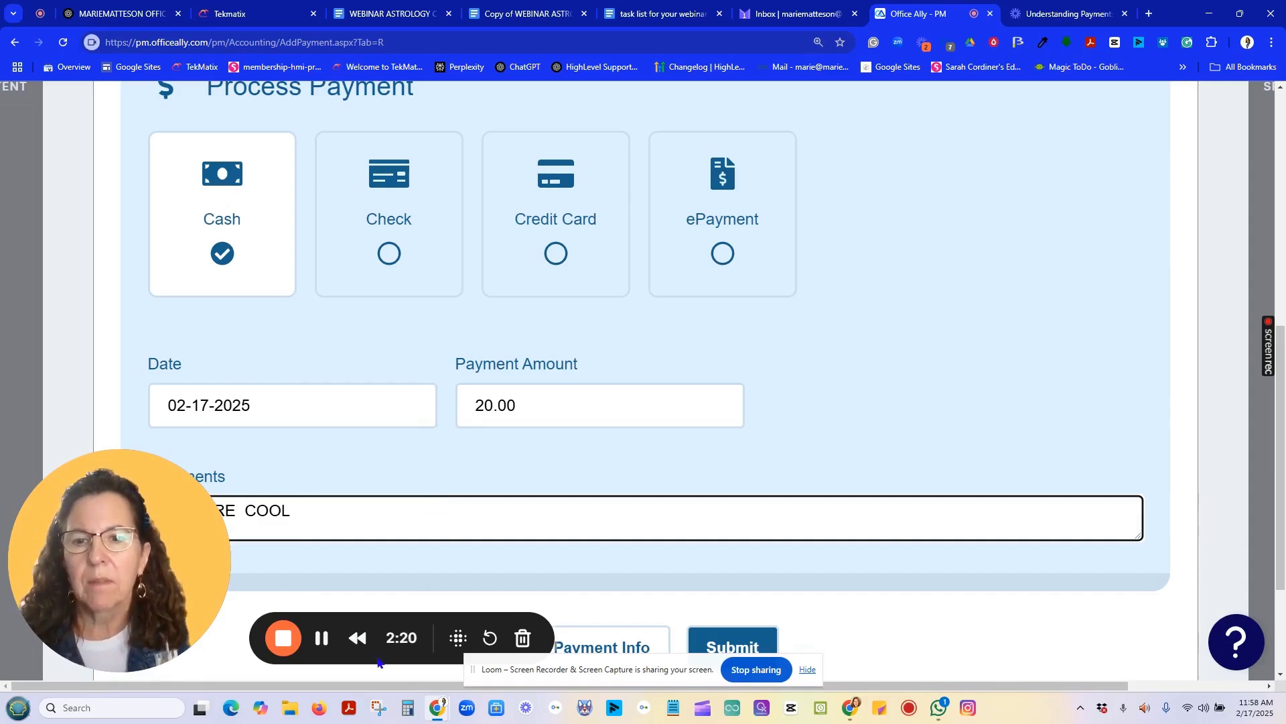
pyautogui.press('Return')
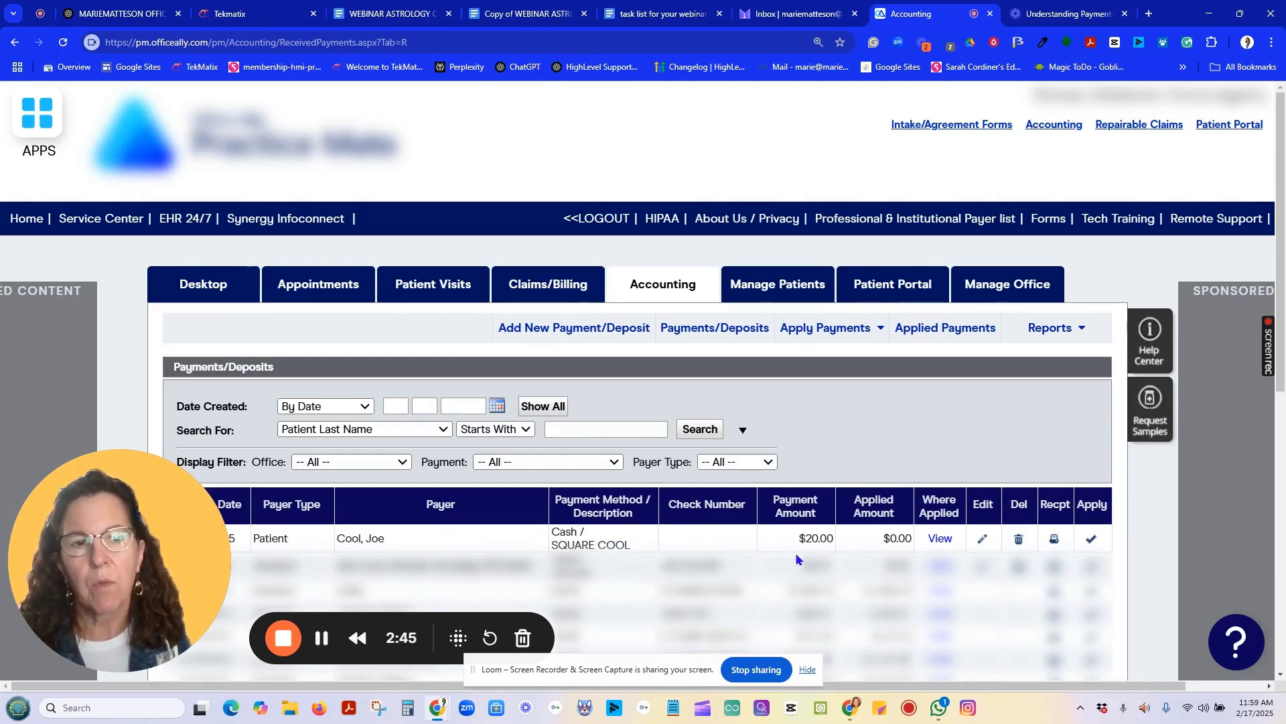
# - Open the Apply Payment page for Joe Cool's unapplied $20.00 cash payment
pyautogui.click(1092, 544)
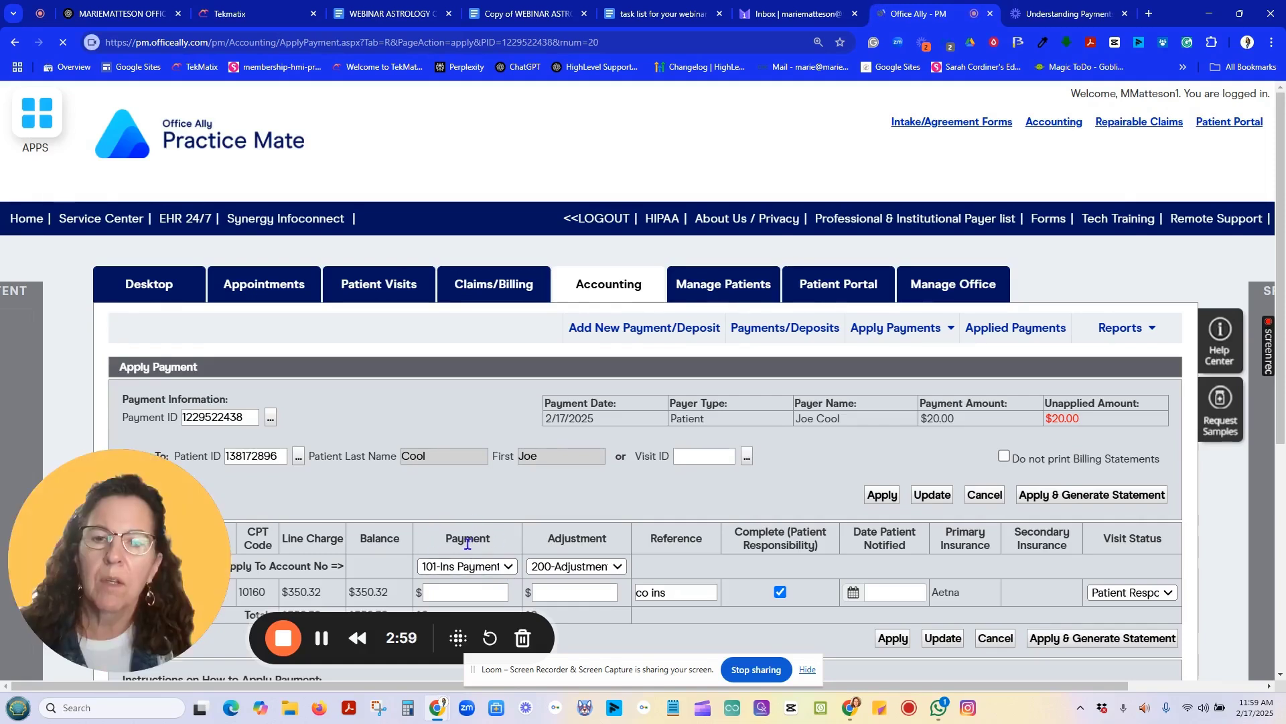
# - Apply $20.00 as 102-Patient Payment to the visit line, leaving a $330.32 balance
pyautogui.click(471, 569)
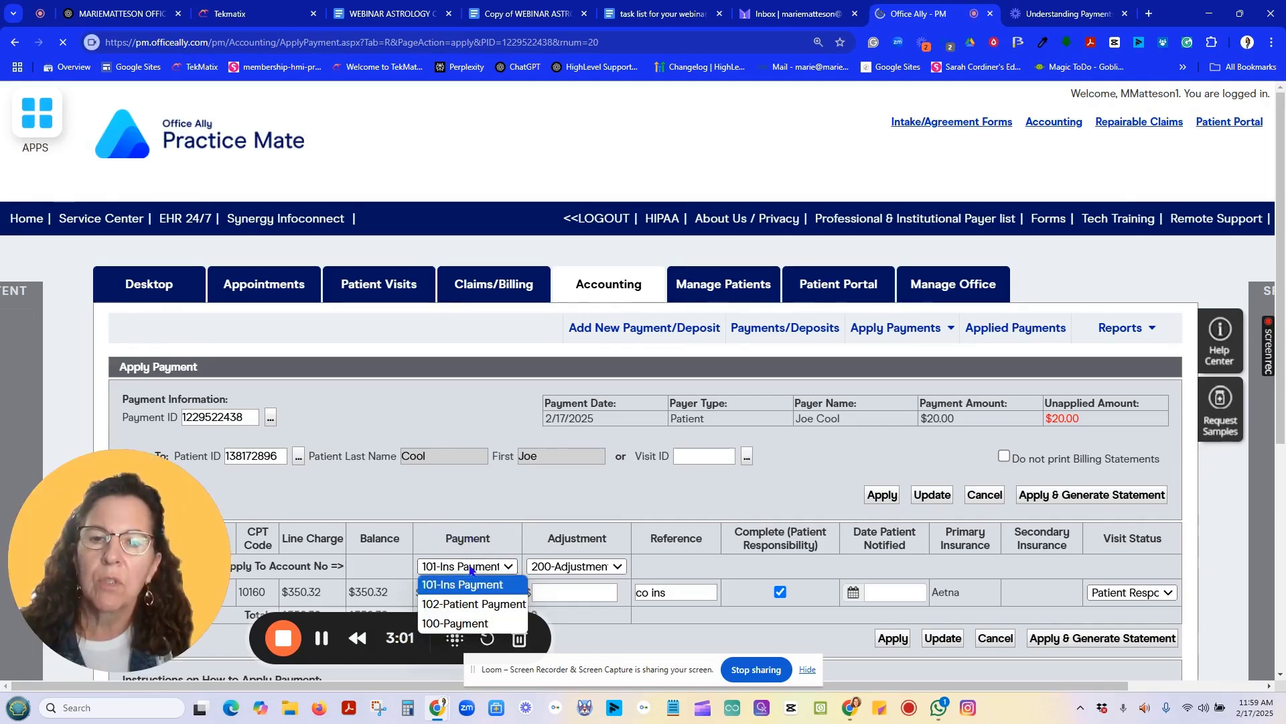
pyautogui.click(494, 605)
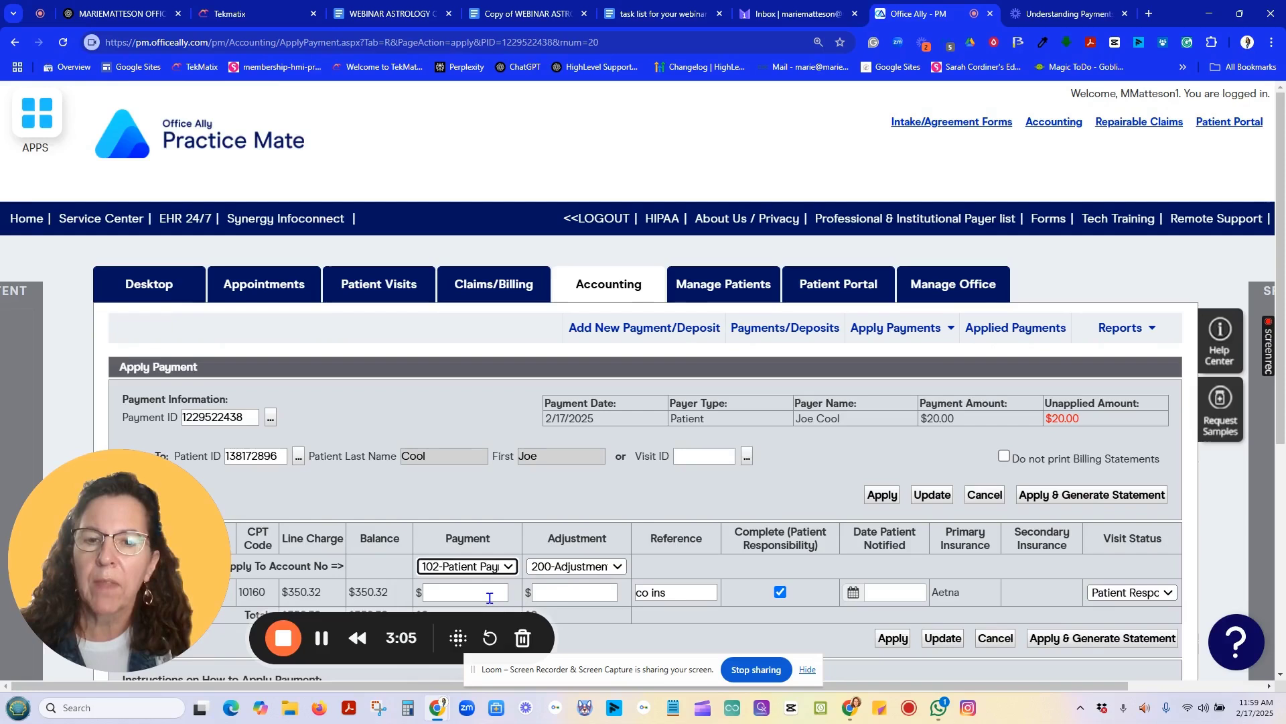
pyautogui.click(490, 595)
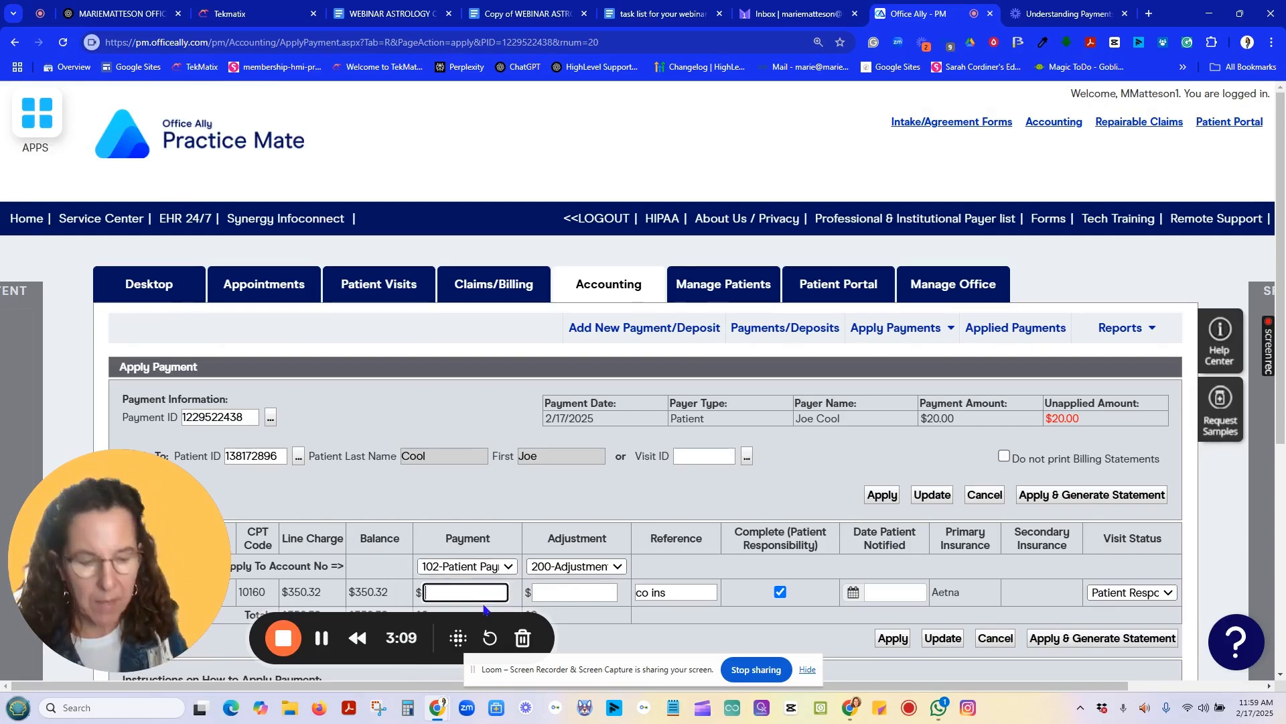
pyautogui.write('20.')
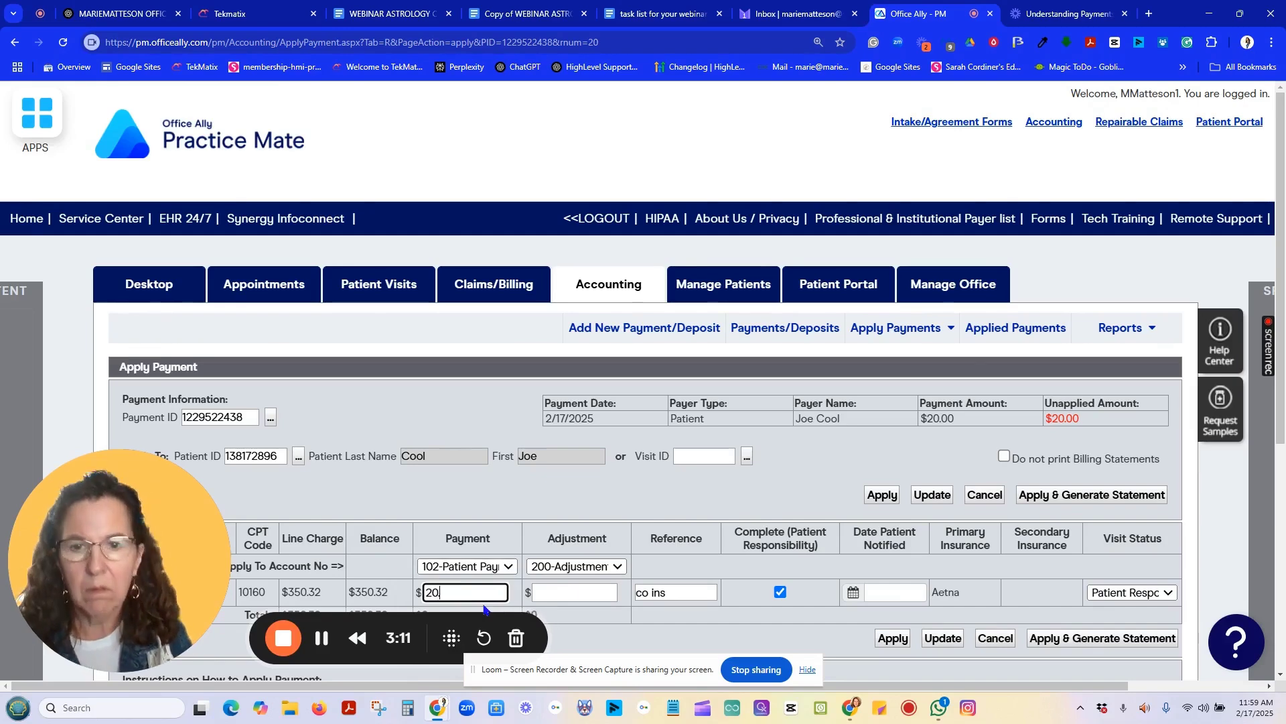
pyautogui.write('00')
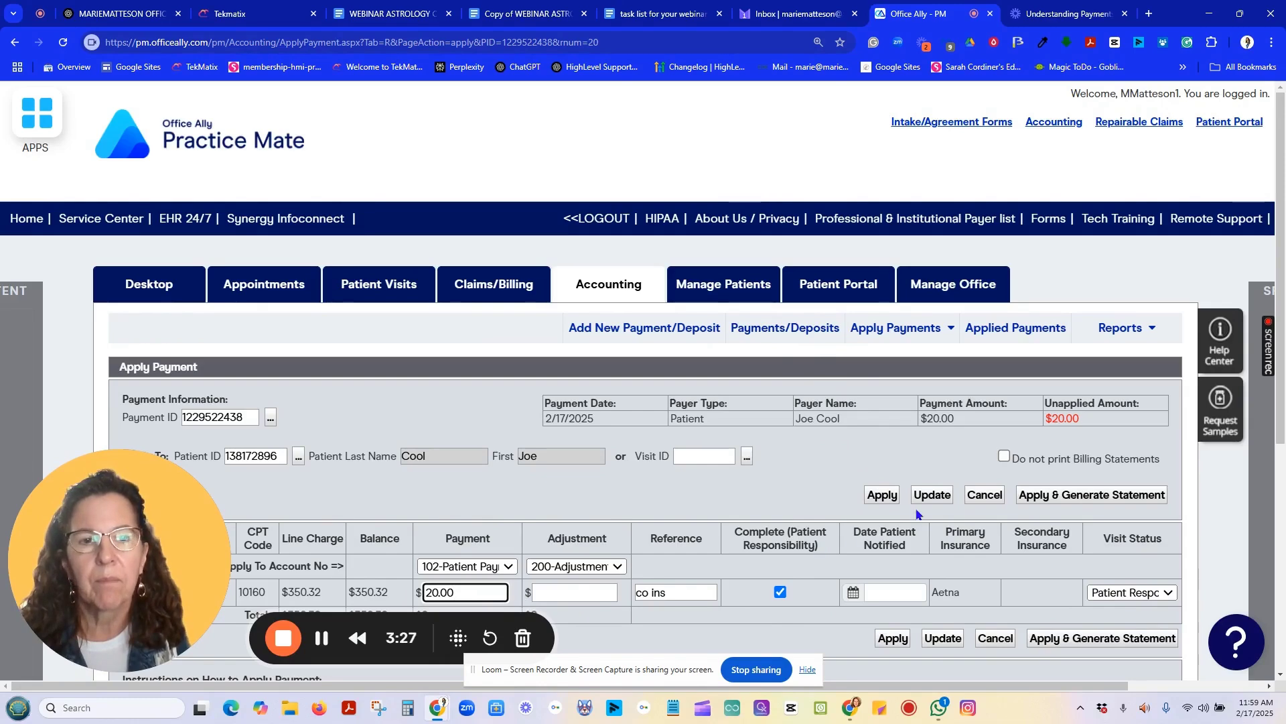
pyautogui.click(933, 496)
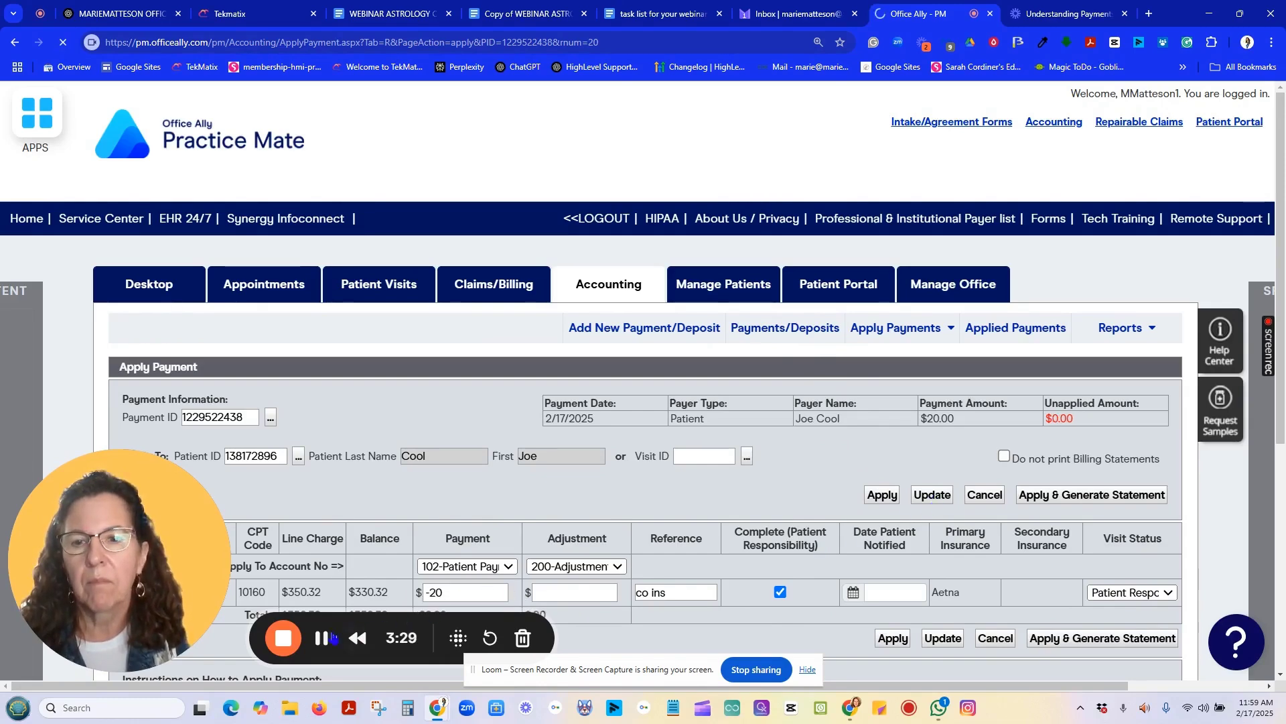